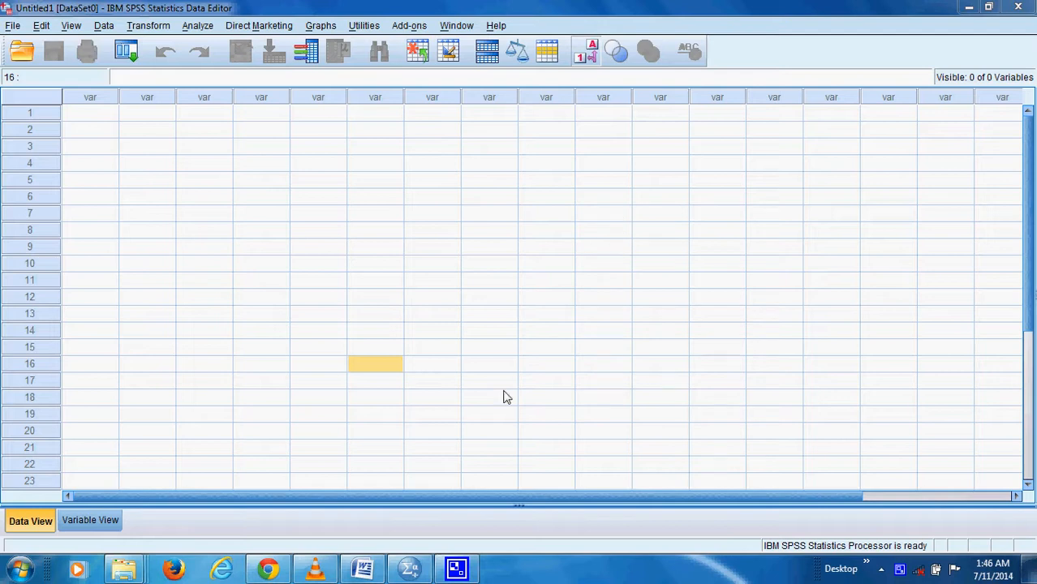
Bring up the Word questionnaire and arrange it side by side with the SPSS Data Editor
click(369, 565)
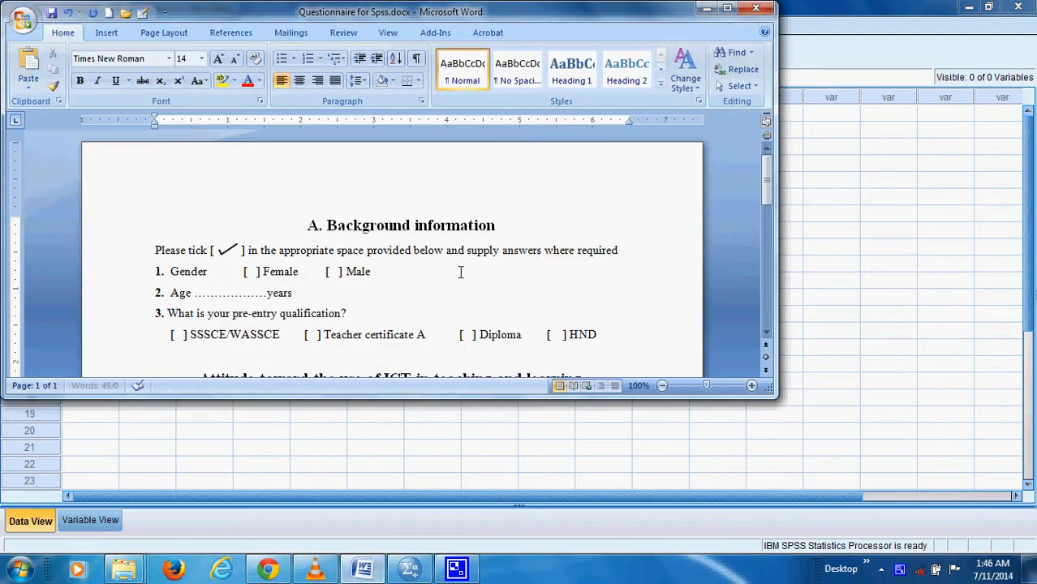
scroll(459, 271, down, 4)
scroll(458, 267, down, 10)
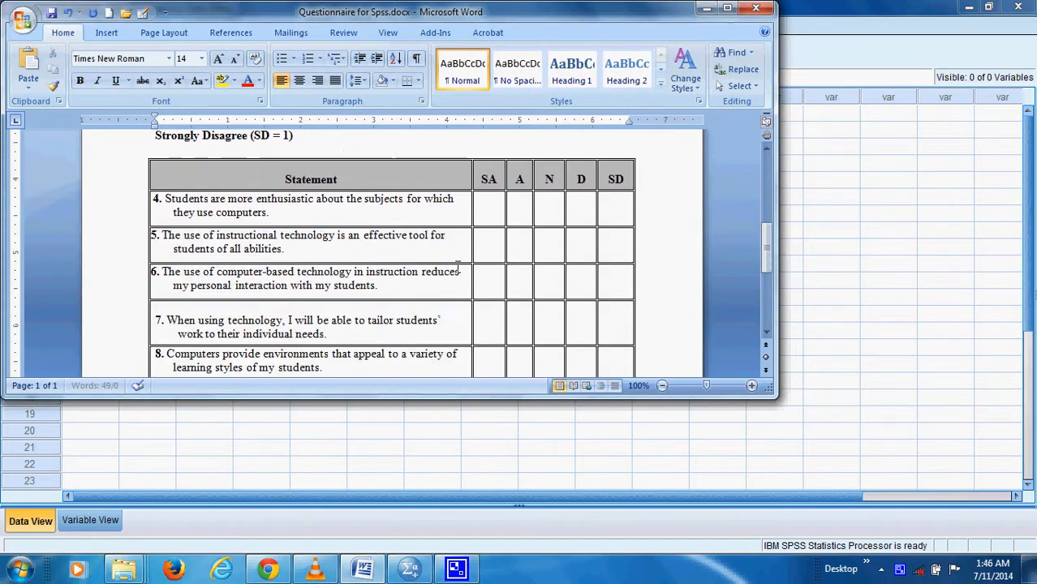
scroll(457, 268, up, 12)
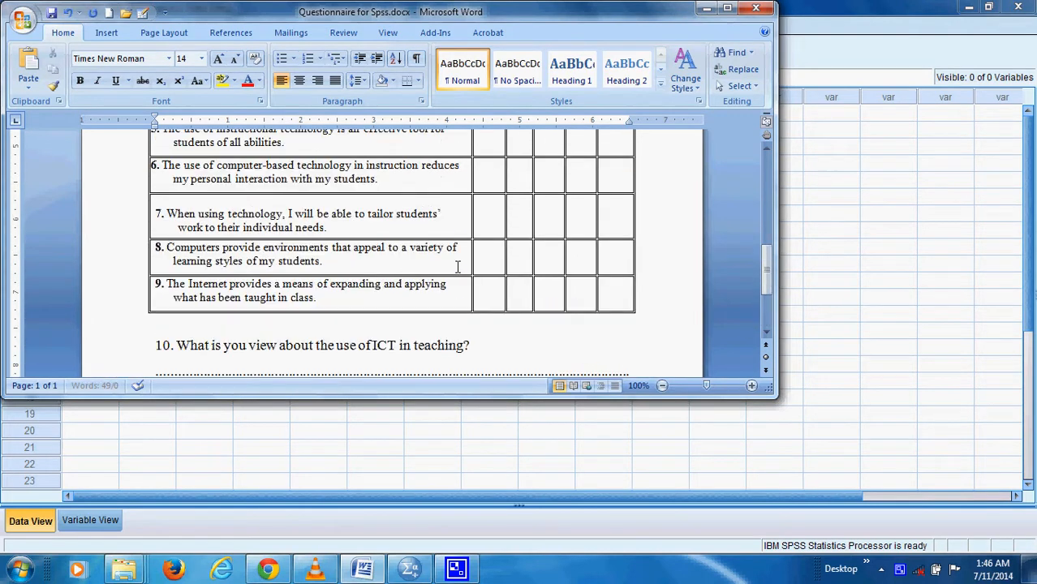
click(931, 24)
click(988, 7)
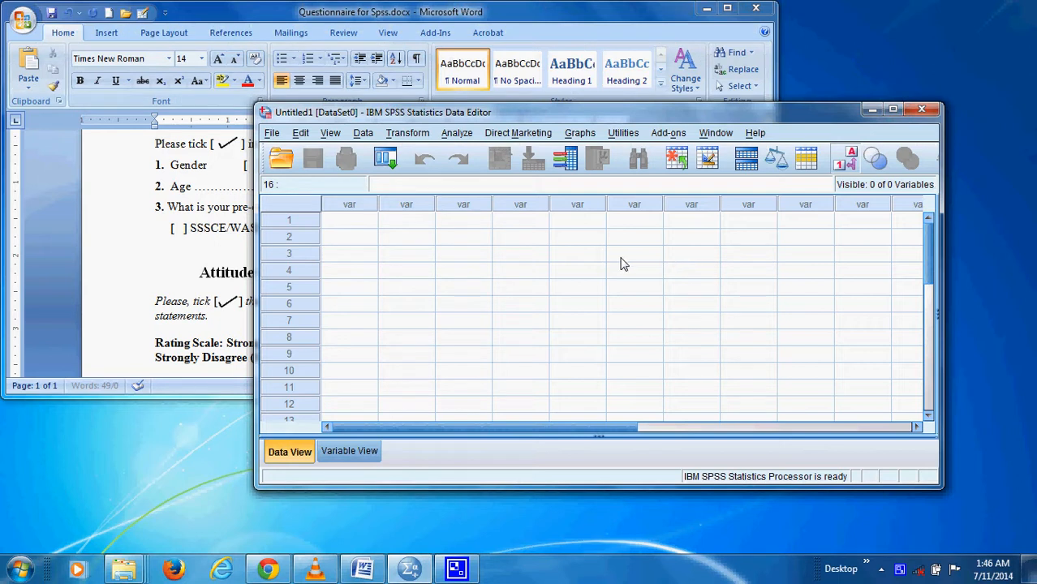
drag(579, 112, 612, 104)
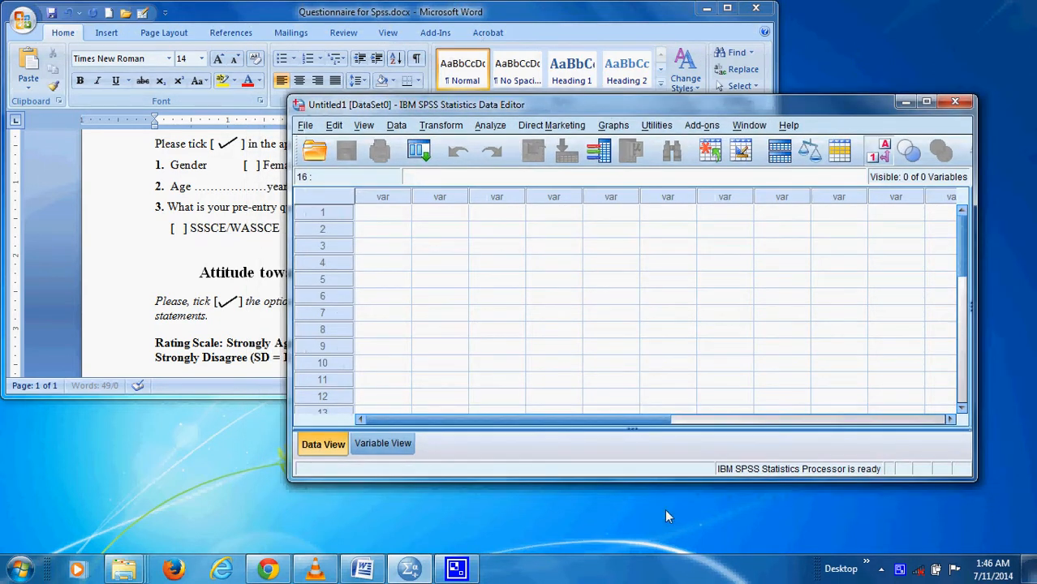
right_click(630, 570)
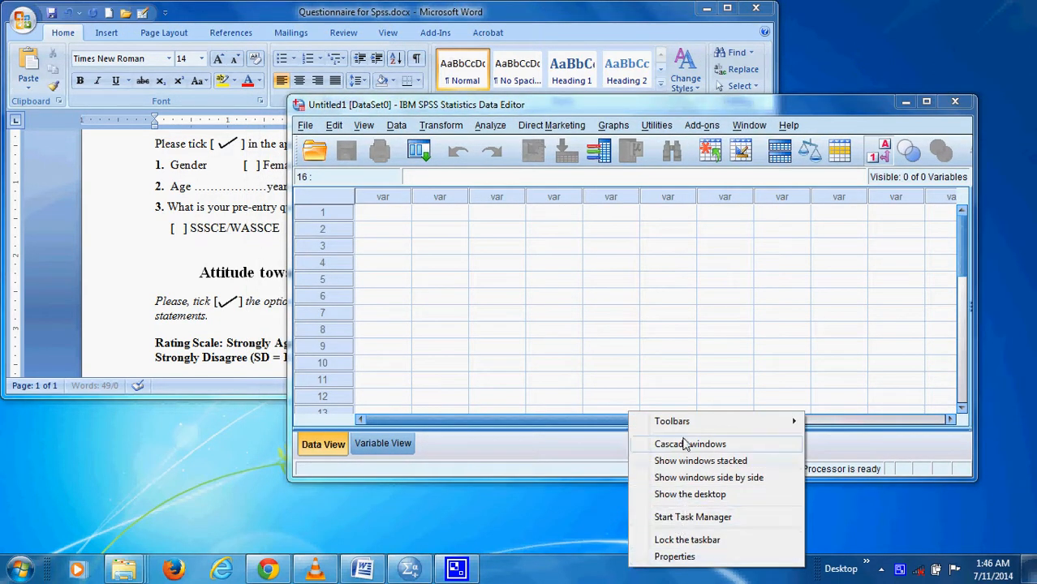
click(698, 479)
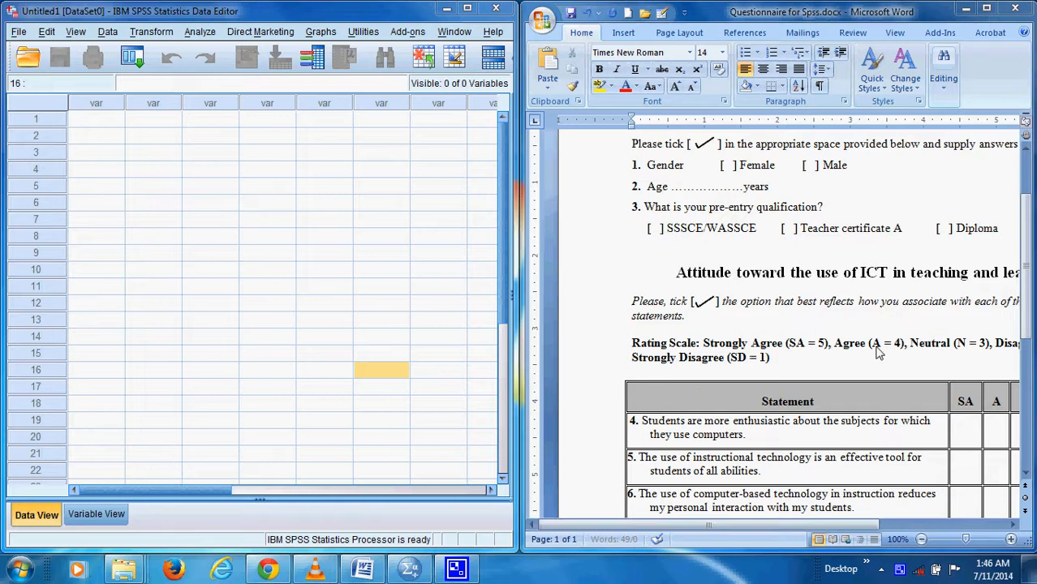
Reduce the questionnaire's zoom to 70% and look through its questions from gender to question 10
click(921, 539)
click(920, 540)
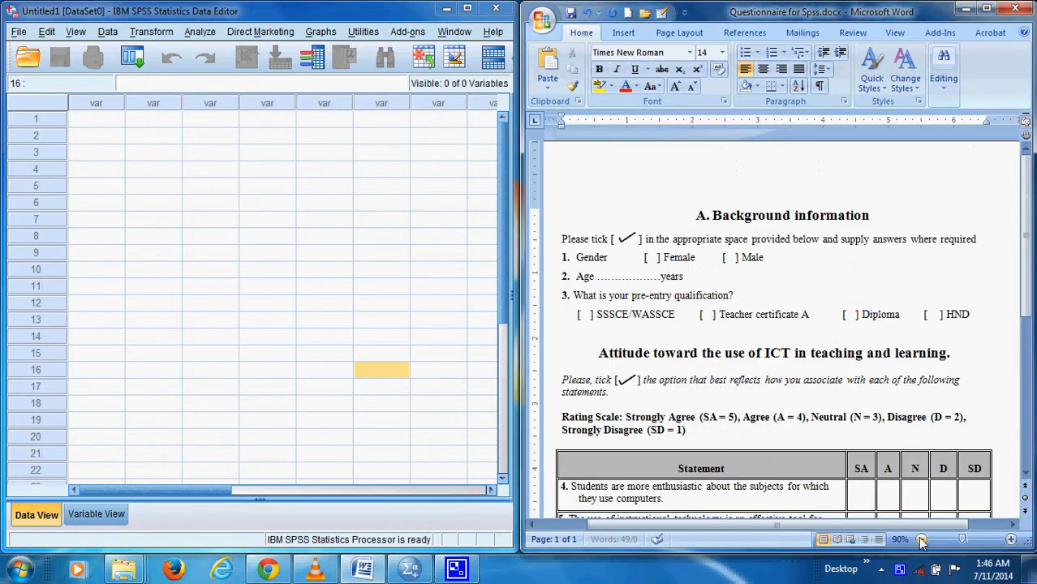
click(921, 539)
scroll(777, 296, up, 4)
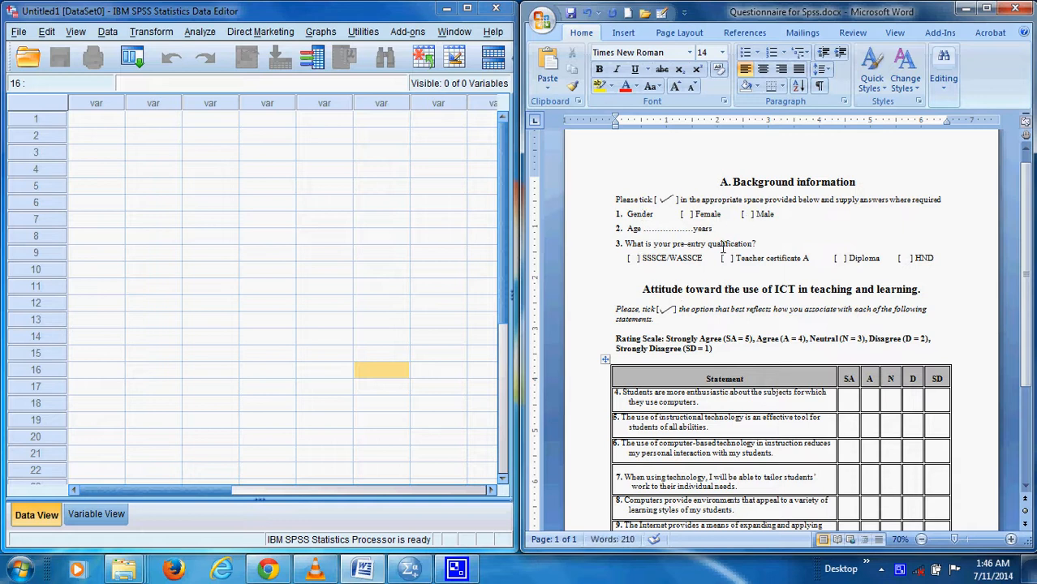
scroll(726, 345, down, 1)
scroll(726, 345, down, 3)
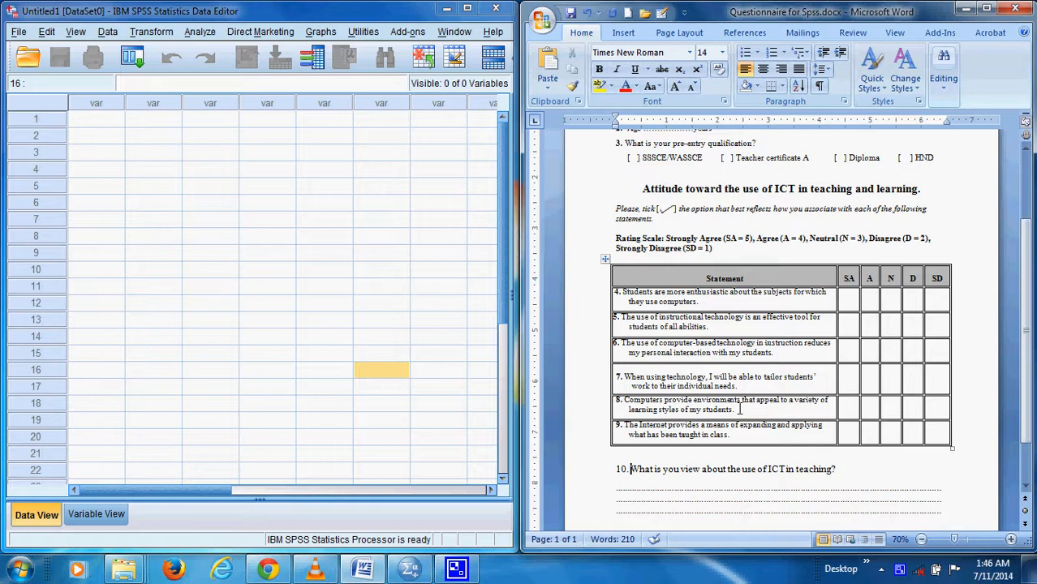
click(656, 484)
scroll(815, 460, up, 4)
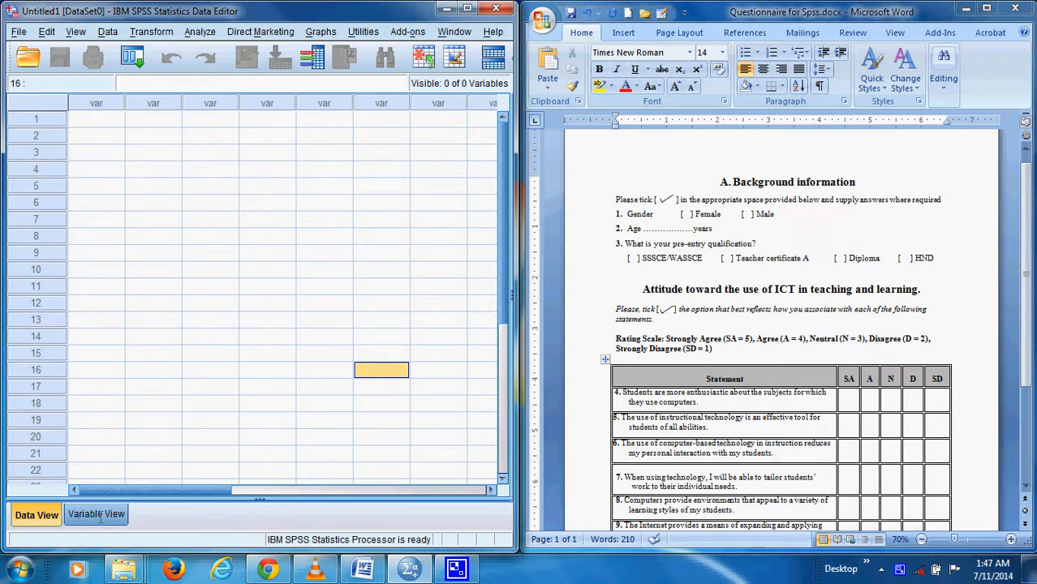
In SPSS Variable View, define the first variable with the name SN and 0 decimals
click(97, 514)
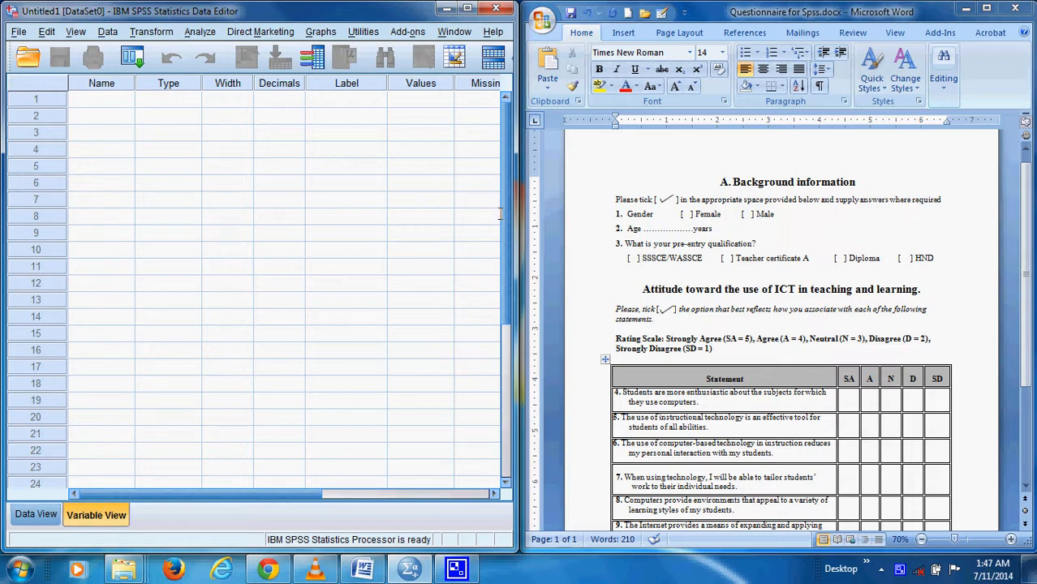
click(113, 99)
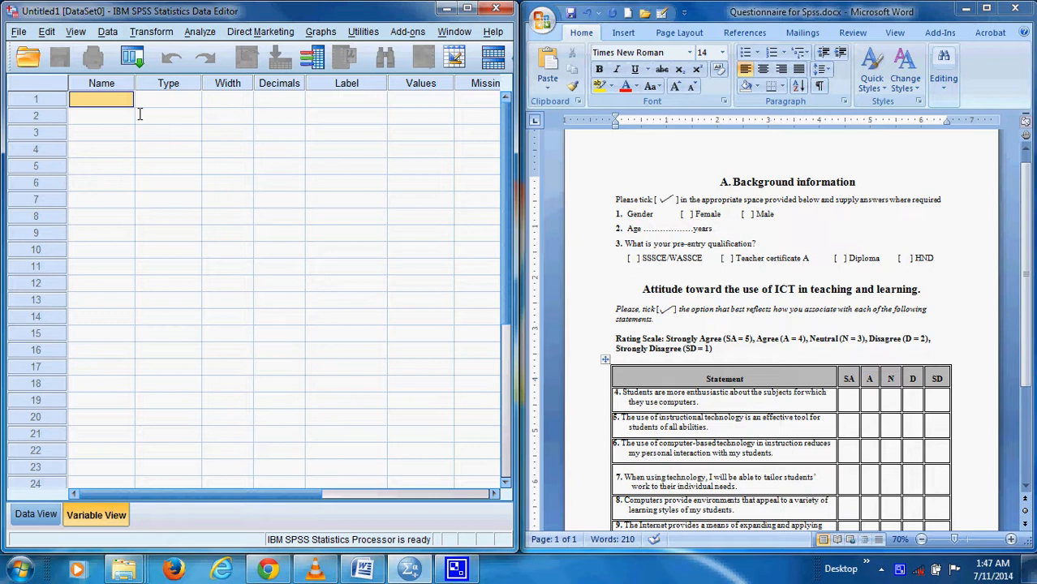
text(SN)
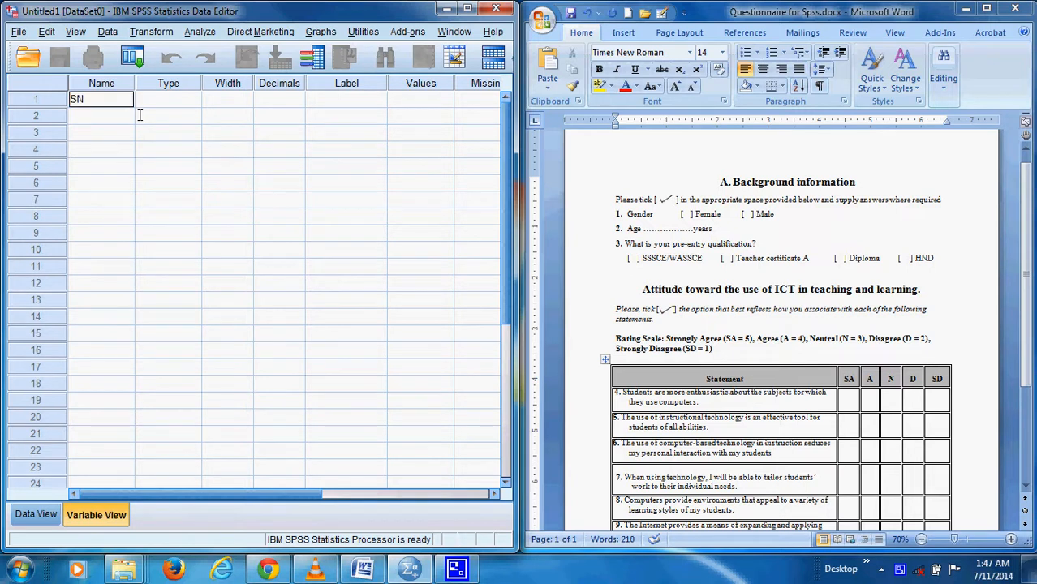
key(Tab)
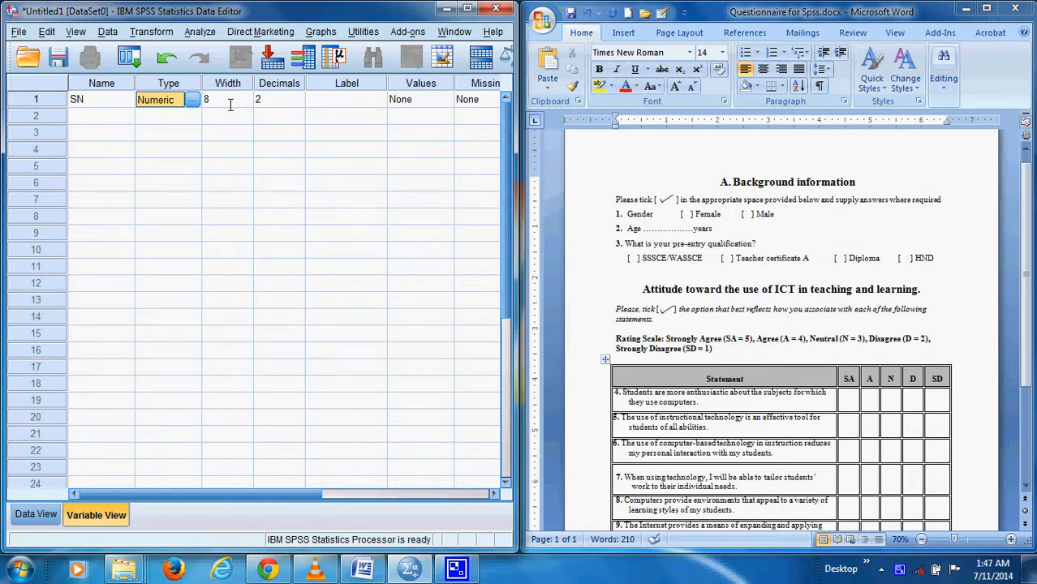
click(299, 104)
click(299, 103)
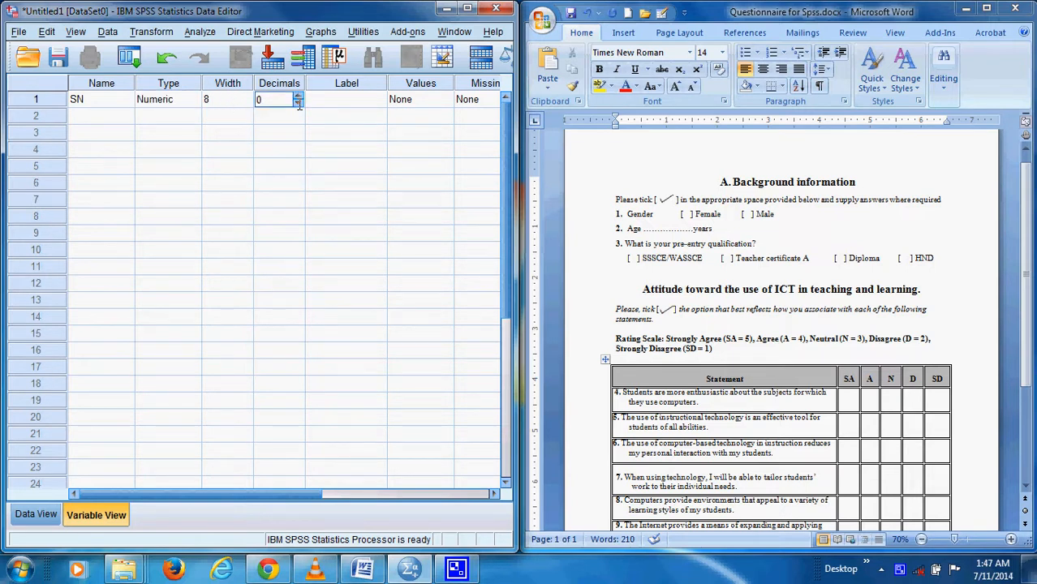
Label the SN variable "Questionnaire number" and set its measurement level to Scale
click(330, 102)
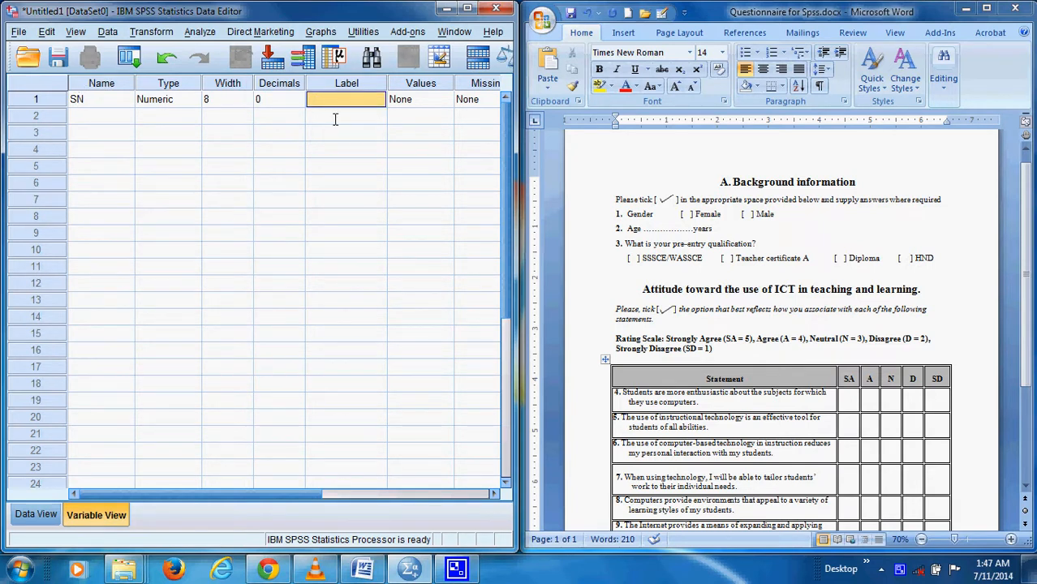
text(Que)
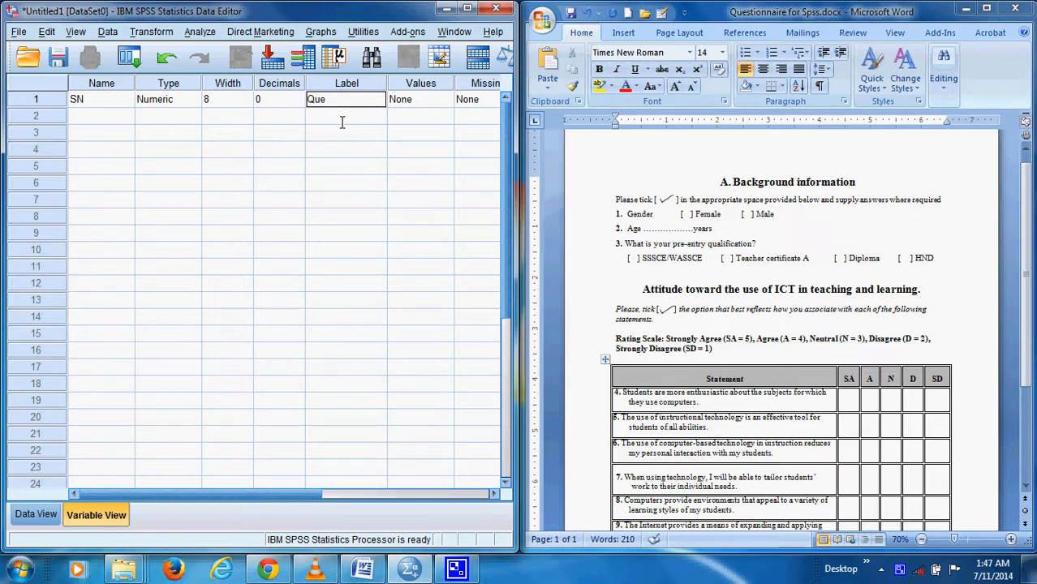
text(stionnaire number)
click(494, 494)
click(493, 494)
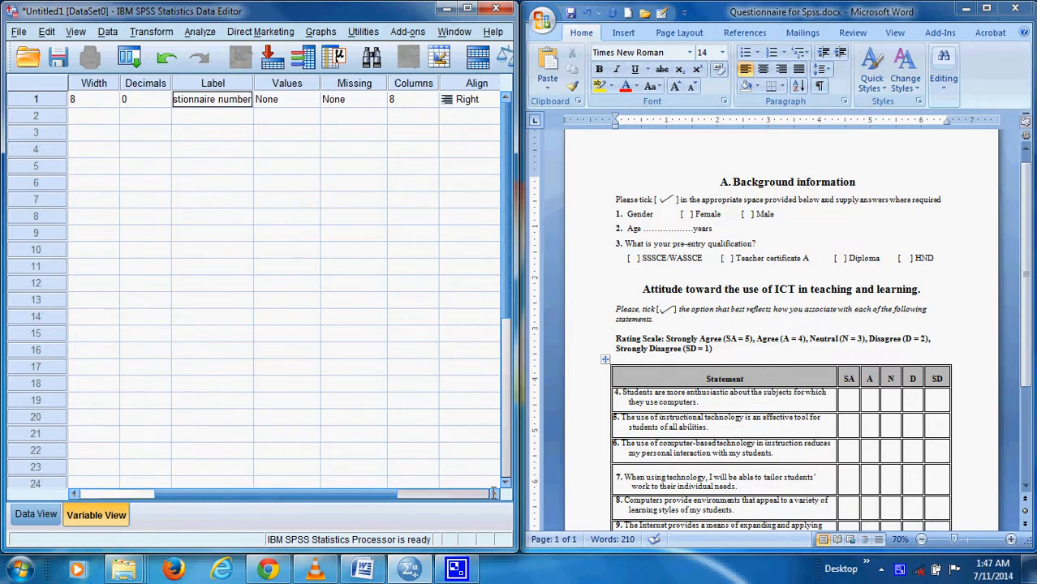
click(493, 494)
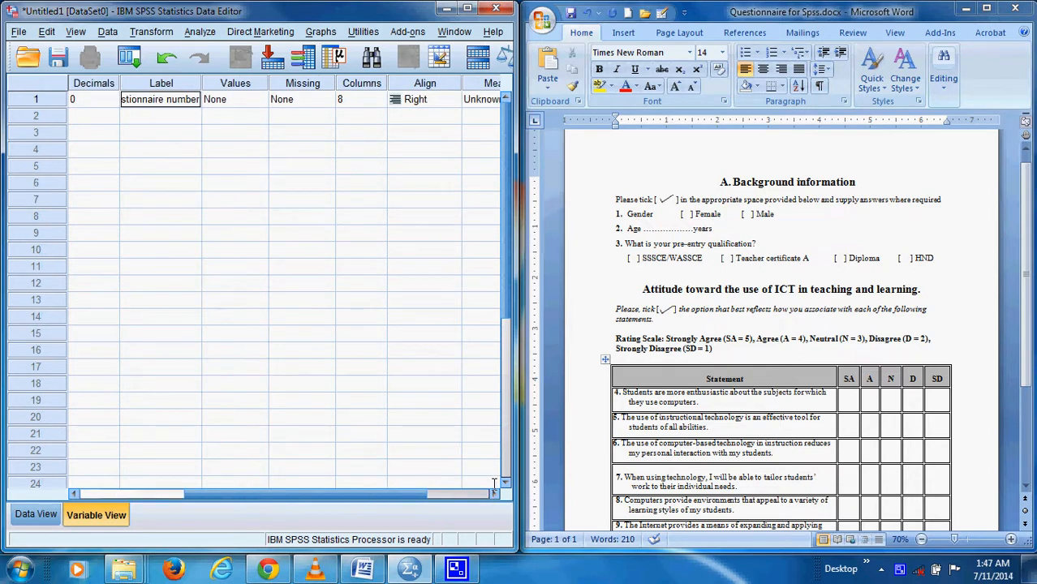
click(494, 494)
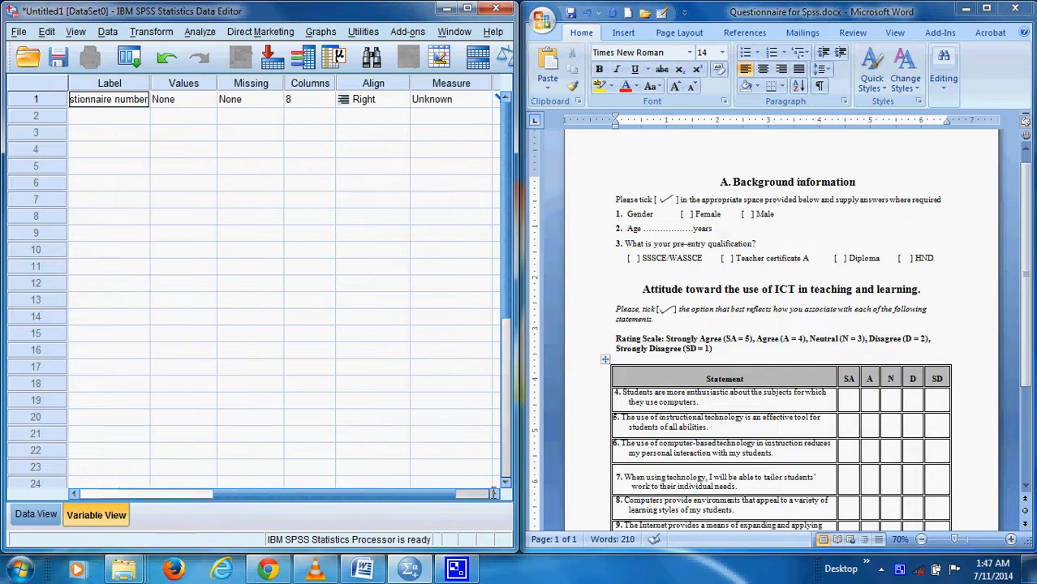
click(493, 494)
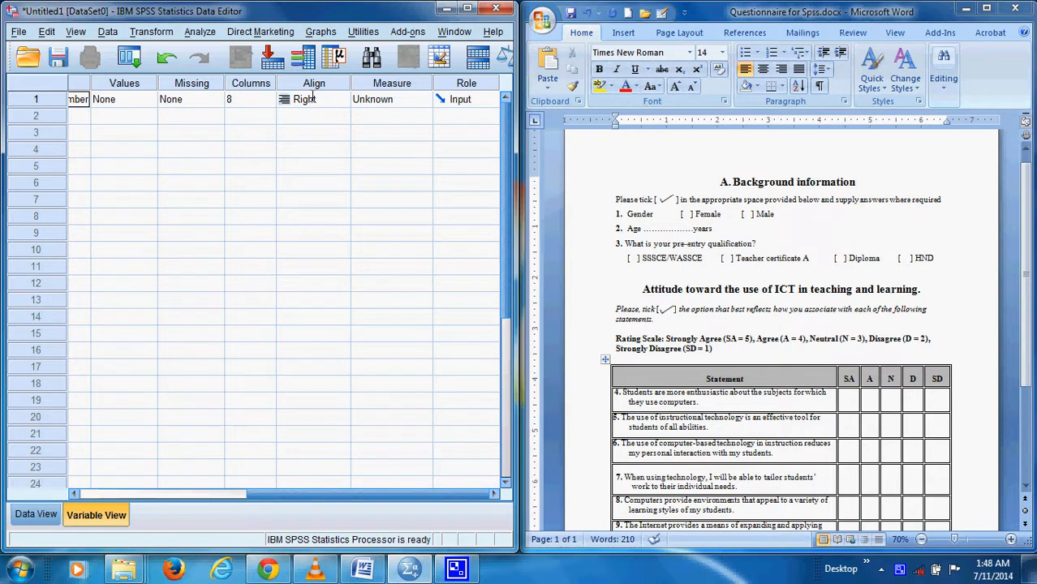
click(407, 102)
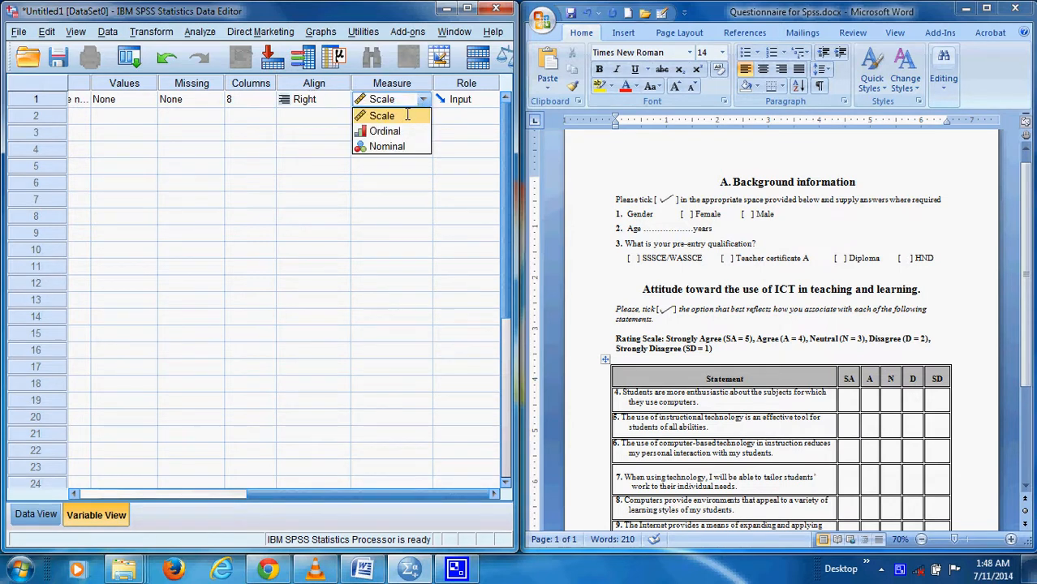
click(404, 115)
Add a second variable named Q1 in row 2 and set its decimals to 0
drag(251, 493, 77, 494)
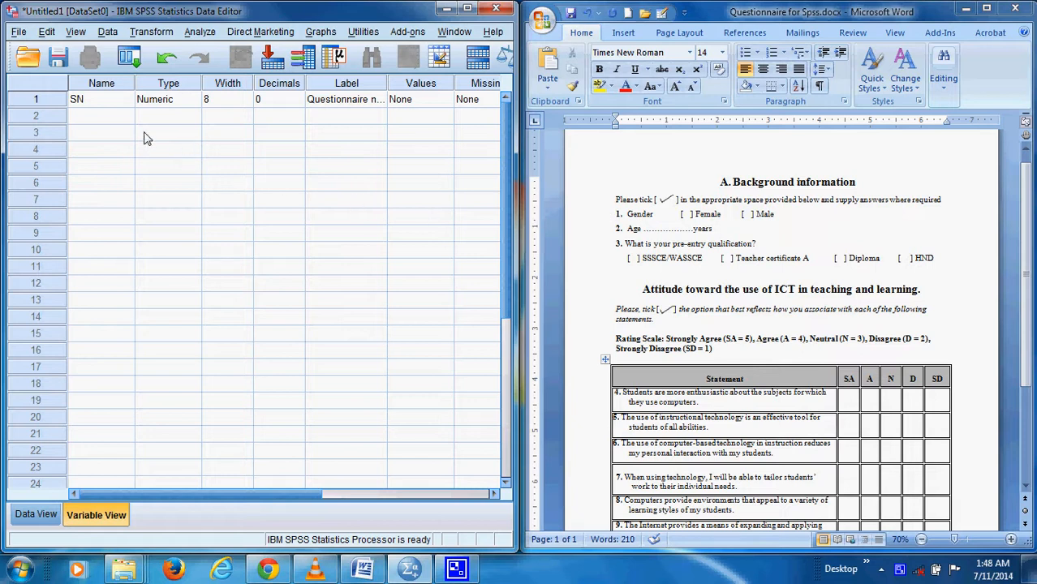
click(114, 119)
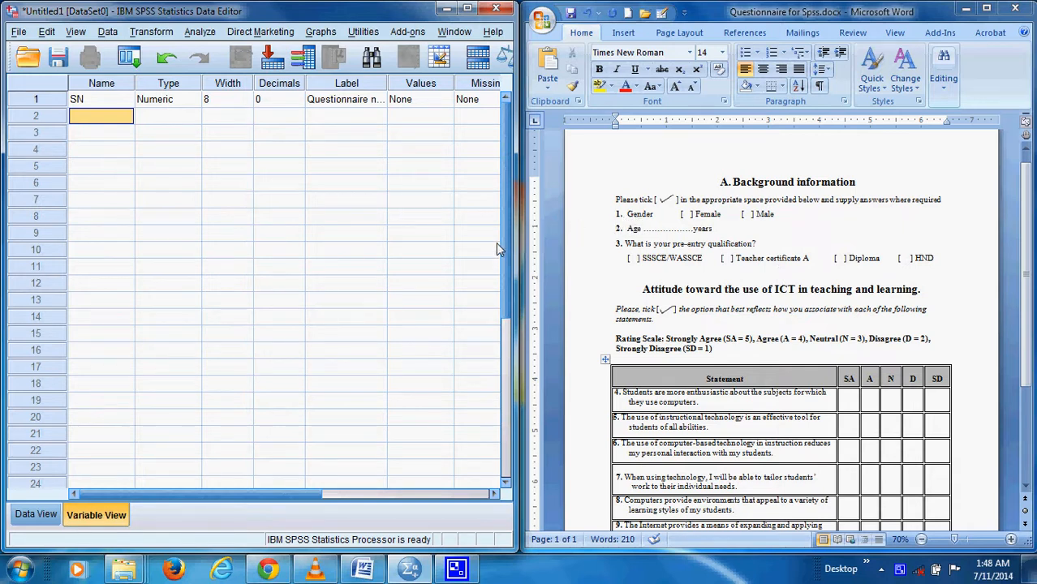
text(Q1)
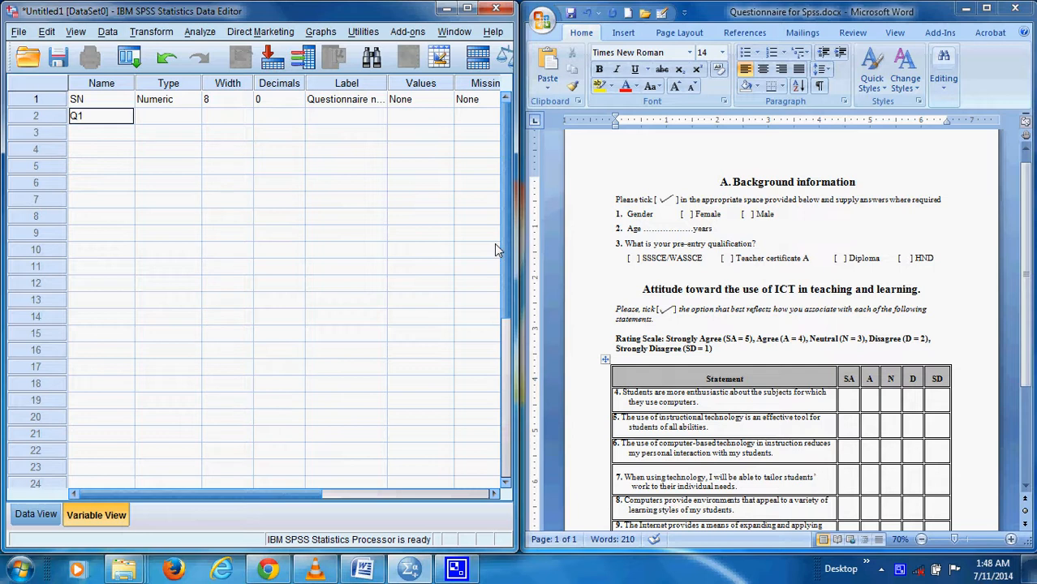
click(169, 118)
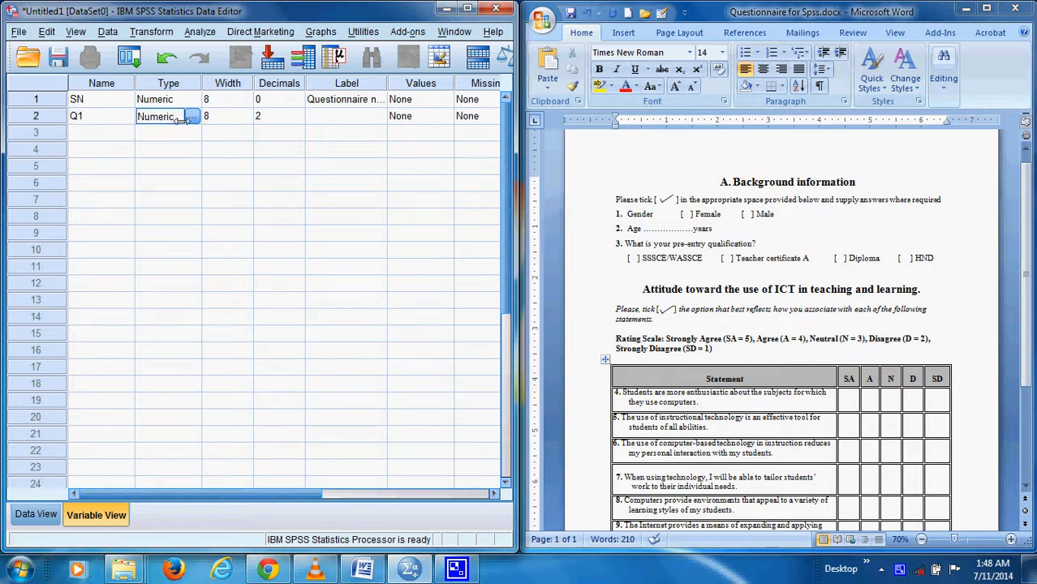
click(292, 116)
click(298, 120)
click(298, 120)
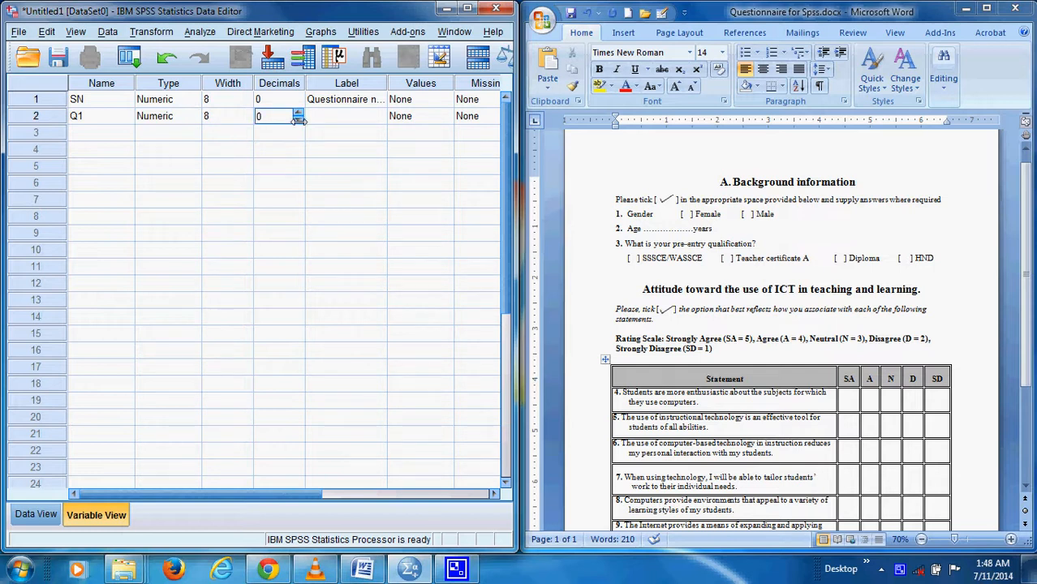
Label the Q1 variable "Gender of participants"
click(340, 120)
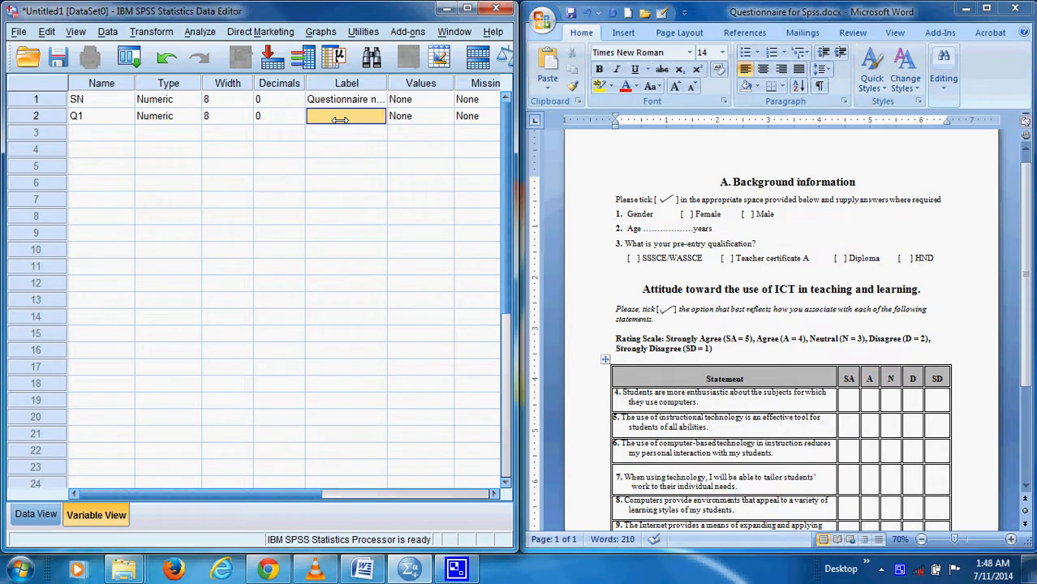
text(Gender)
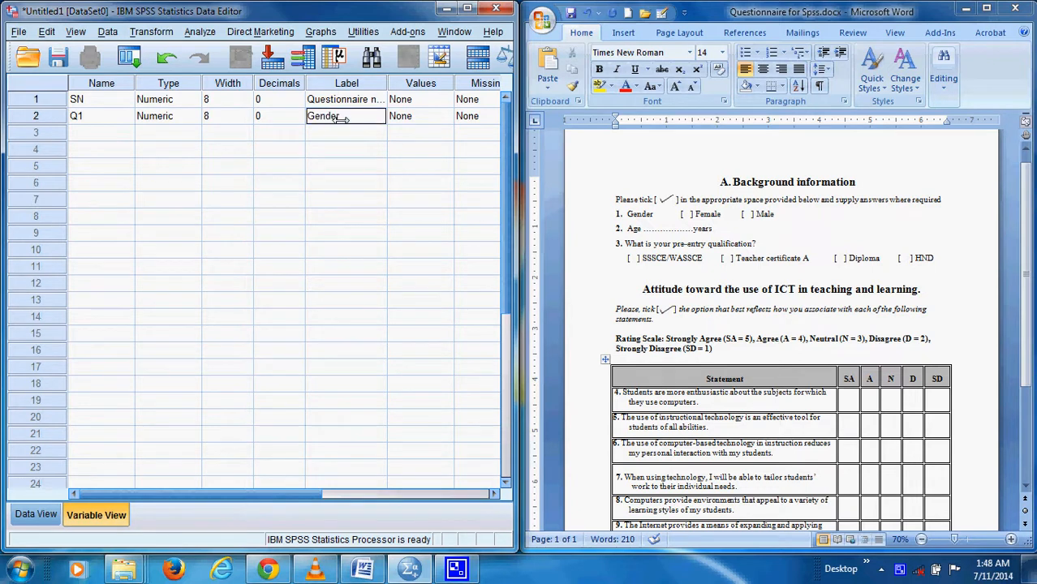
text( of participants)
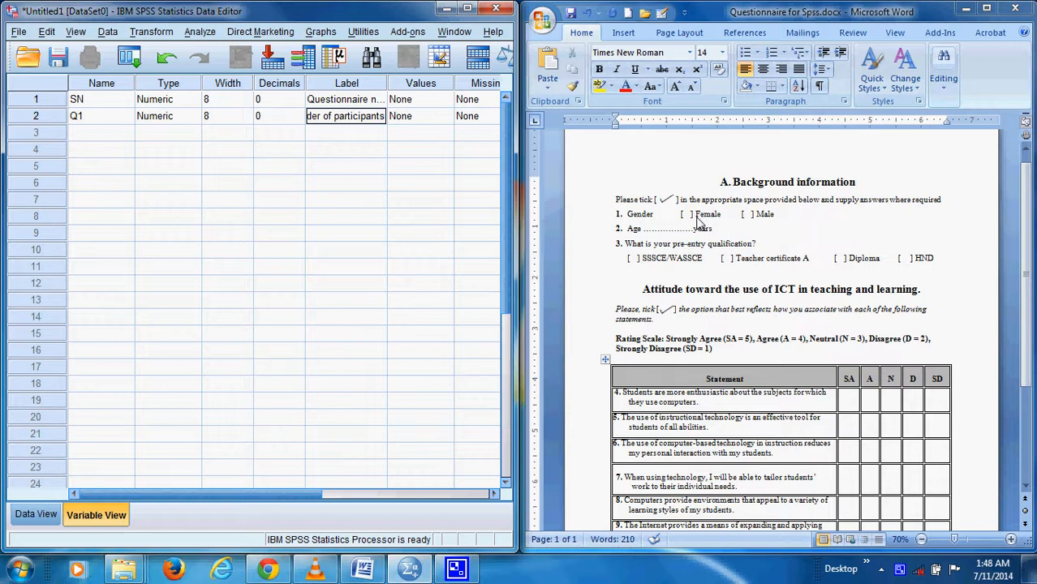
Open the value labels for Q1 and add value 1 with the label Female
double_click(448, 122)
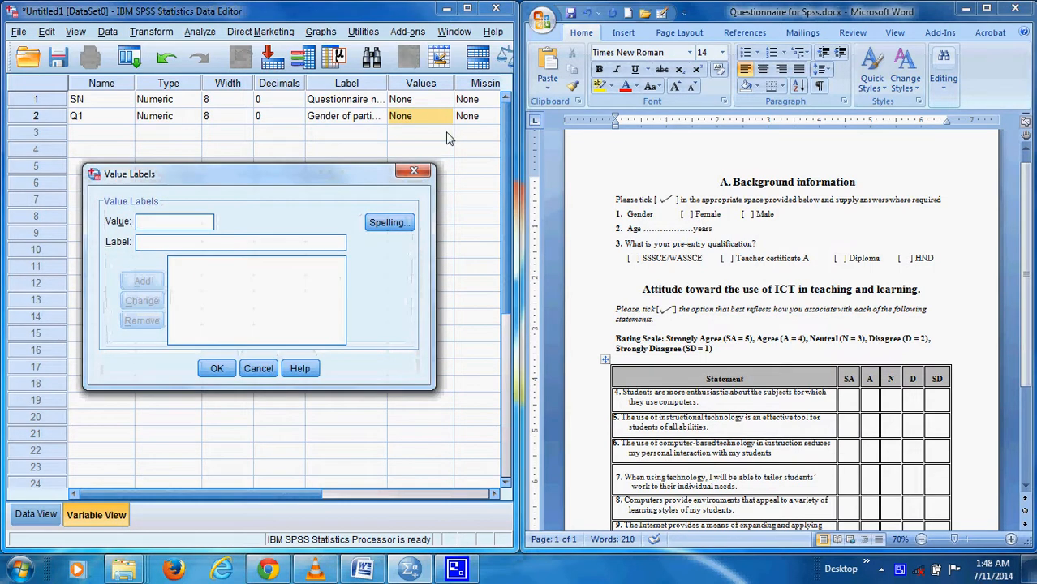
drag(234, 176, 261, 161)
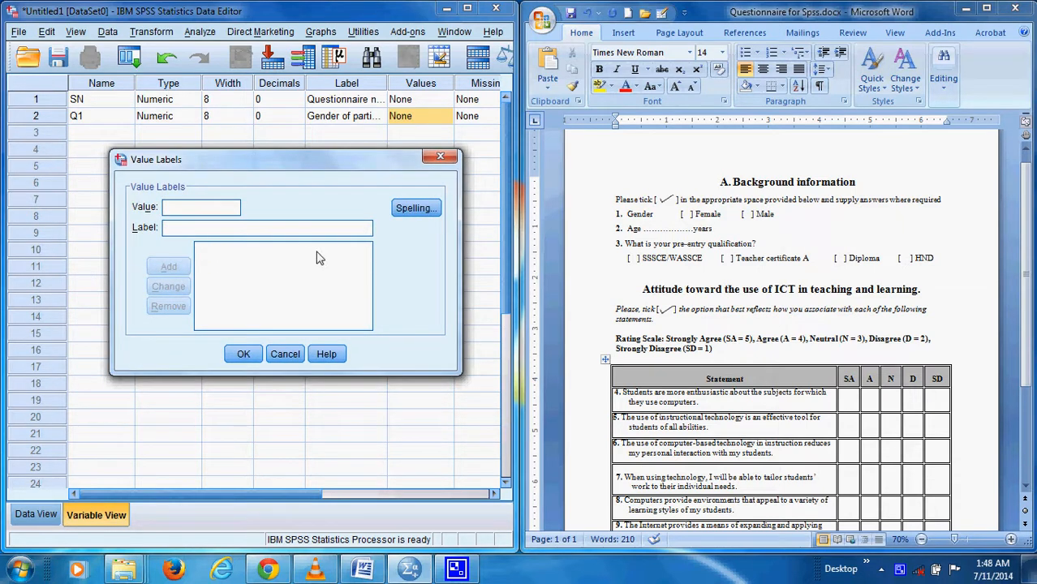
text(1)
click(214, 228)
text(fe)
key(BackSpace)
key(BackSpace)
text(Female)
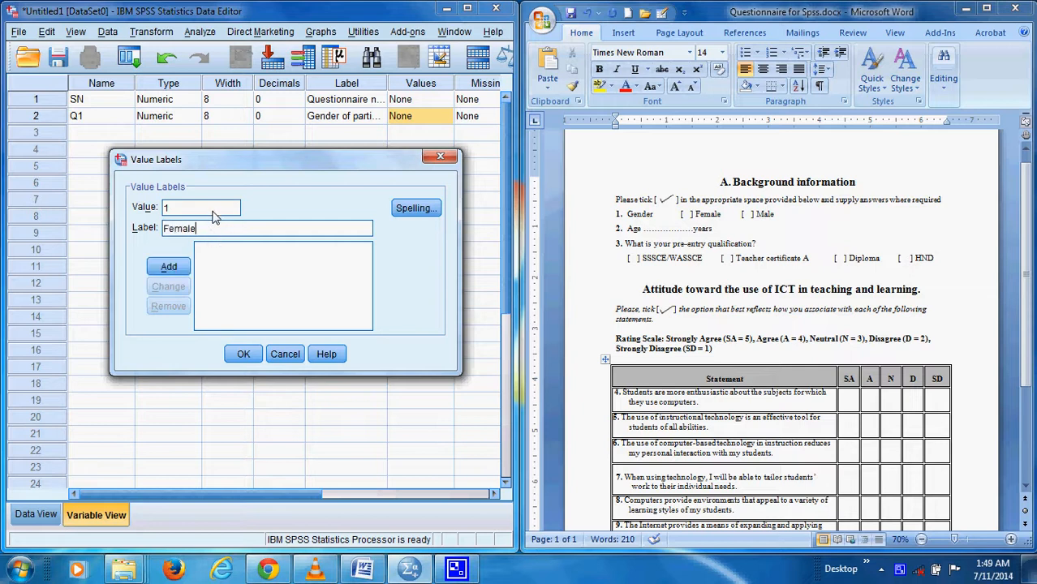
click(168, 266)
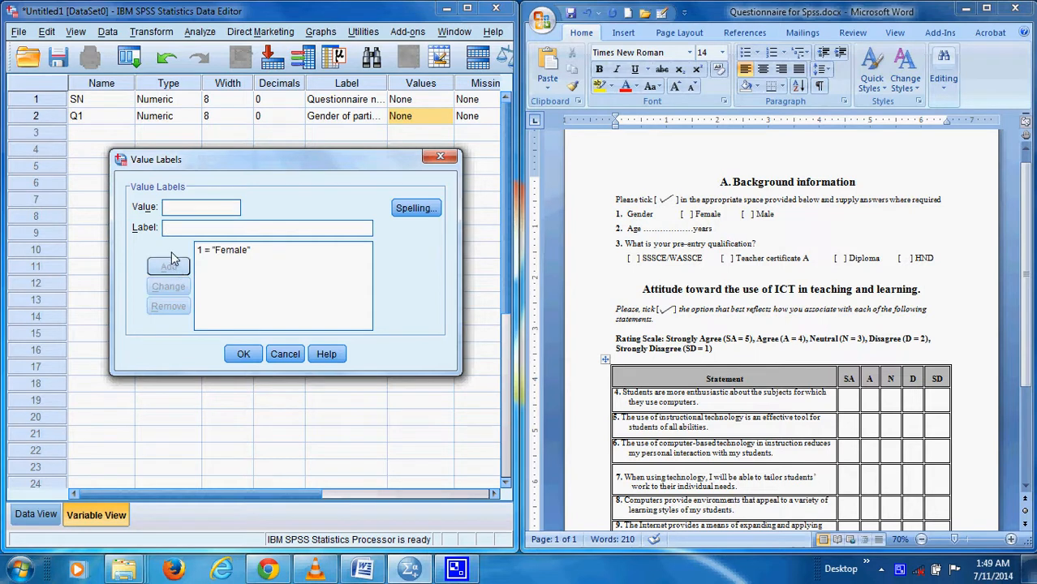
Add value 2 with the label Male to Q1's value labels and apply them
text(2)
click(182, 231)
text(Male)
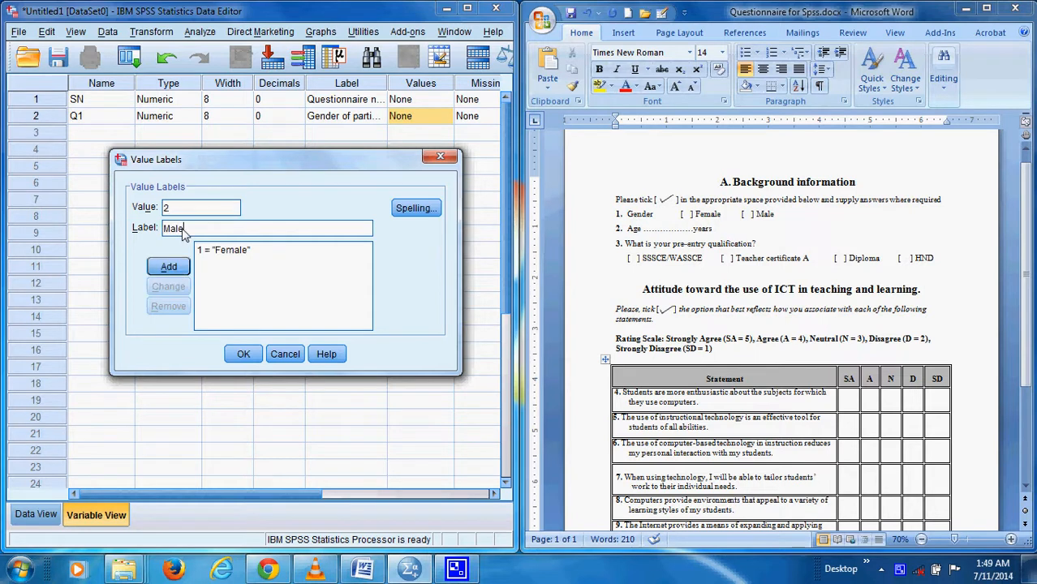
click(168, 266)
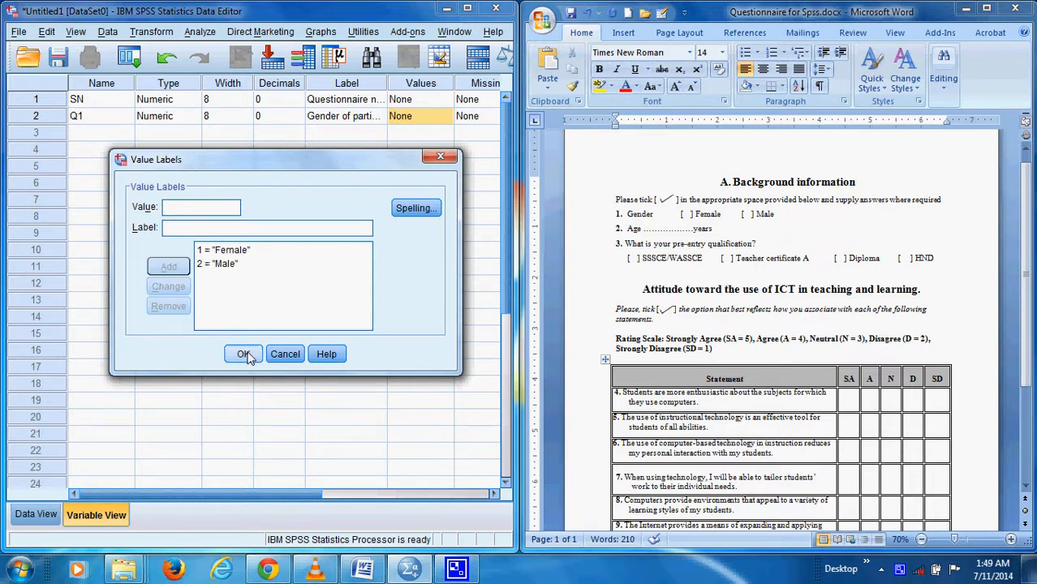
click(244, 354)
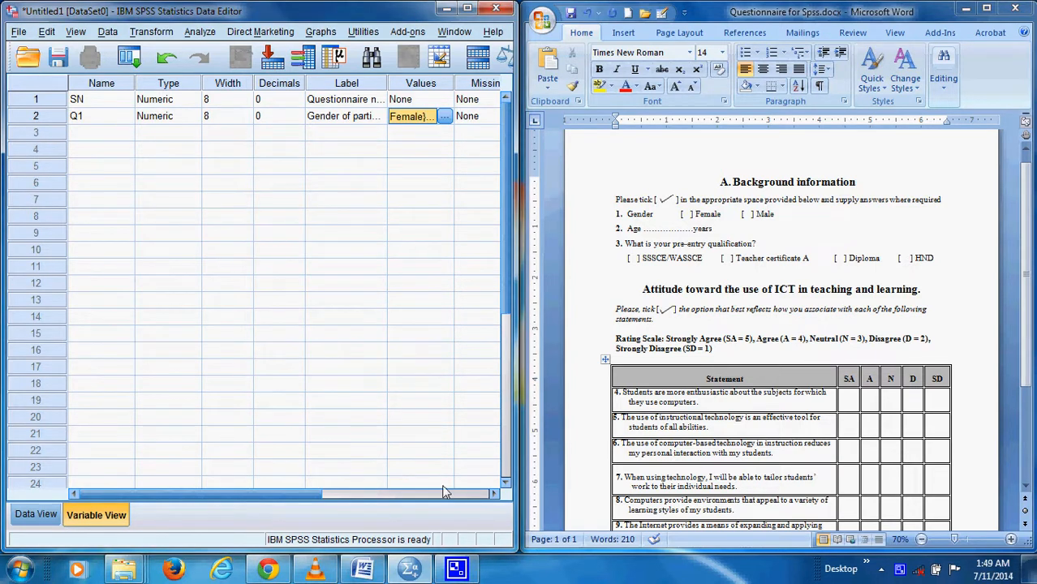
Set the measurement level of Q1 to Nominal
click(494, 497)
click(493, 497)
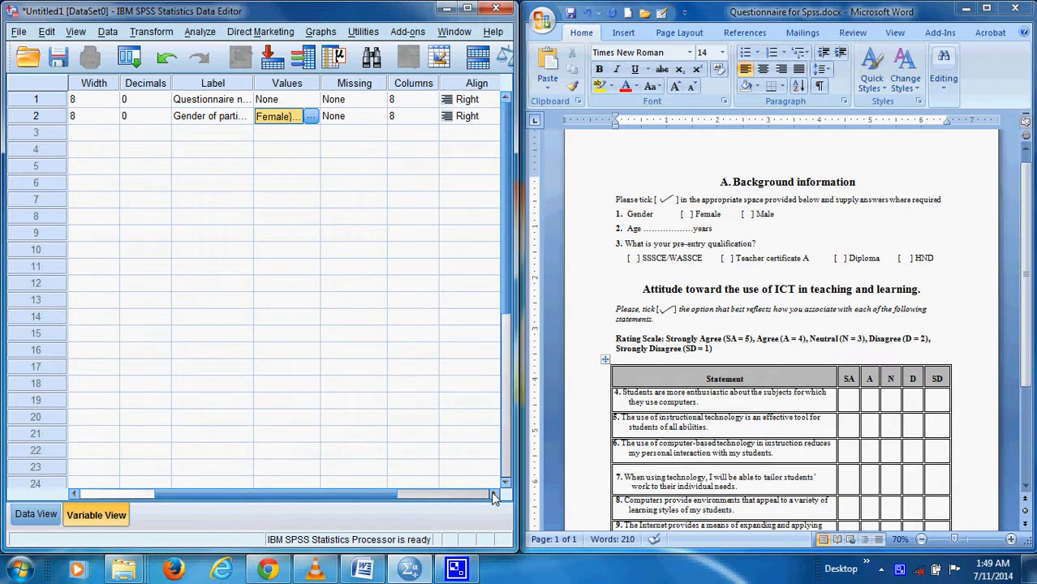
click(494, 497)
click(493, 497)
click(493, 496)
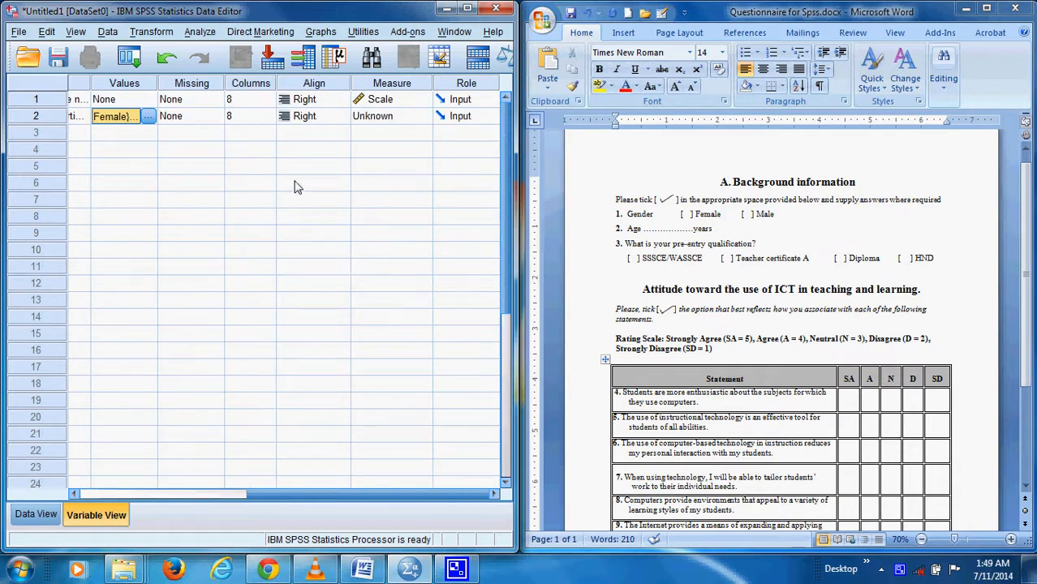
click(416, 119)
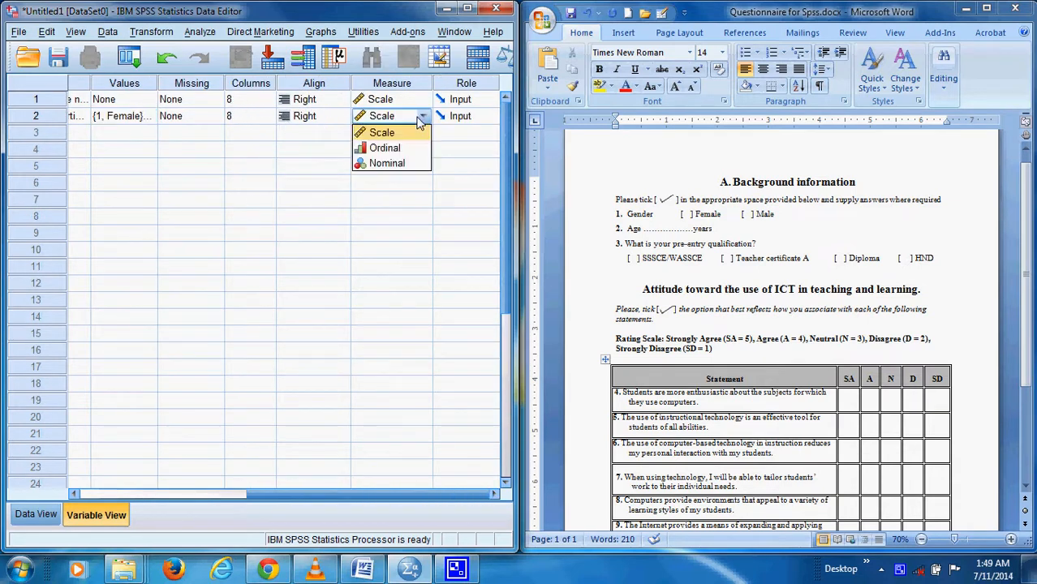
click(395, 167)
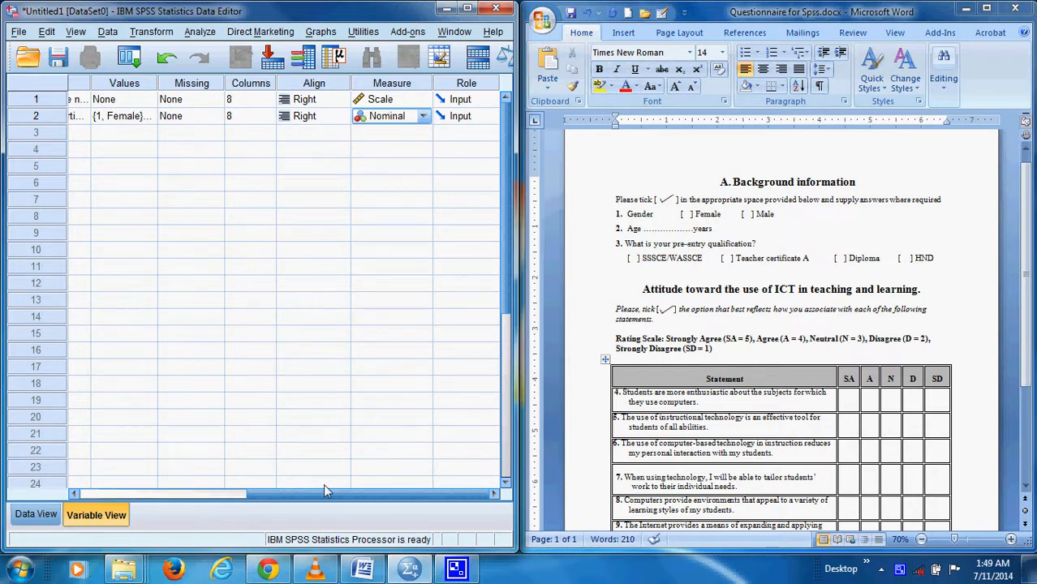
Add a third variable named Q2 in row 3 and set its decimals to 0
click(75, 491)
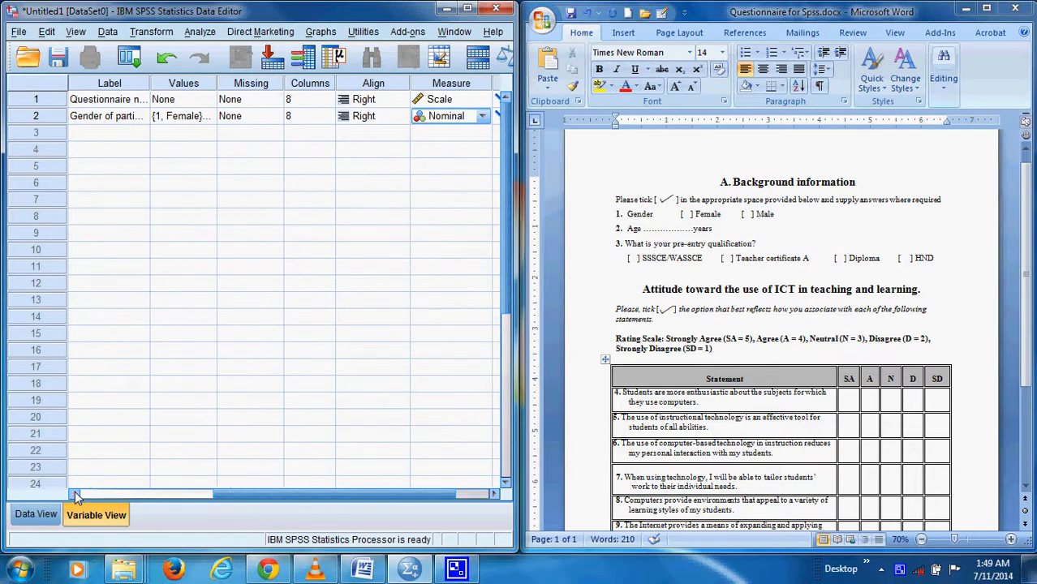
click(75, 491)
click(75, 490)
click(75, 491)
click(74, 491)
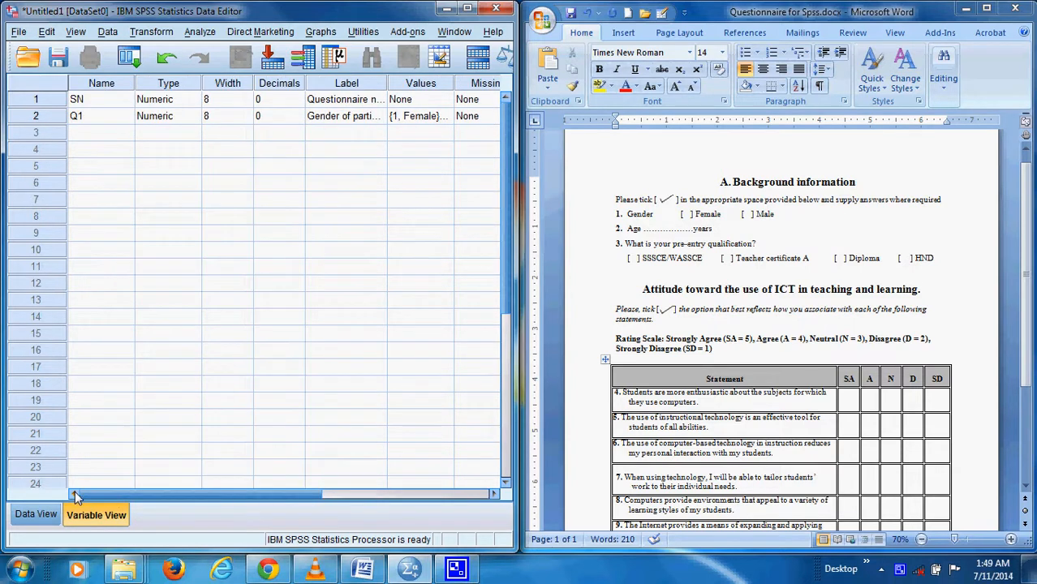
click(86, 132)
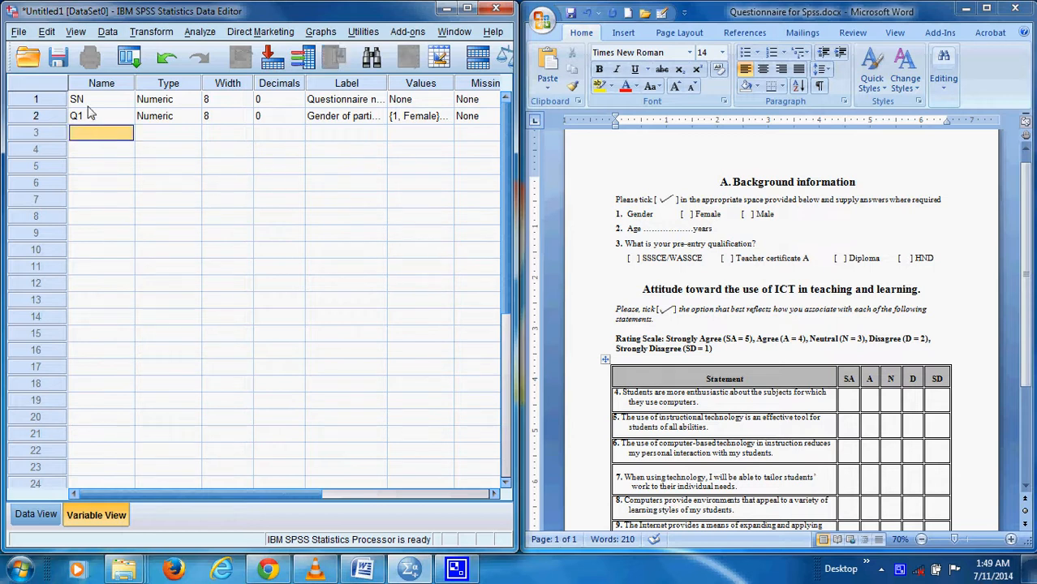
text(Q2)
click(169, 138)
double_click(298, 137)
Label the Q2 variable "Age" and set its measurement level to Scale
click(329, 141)
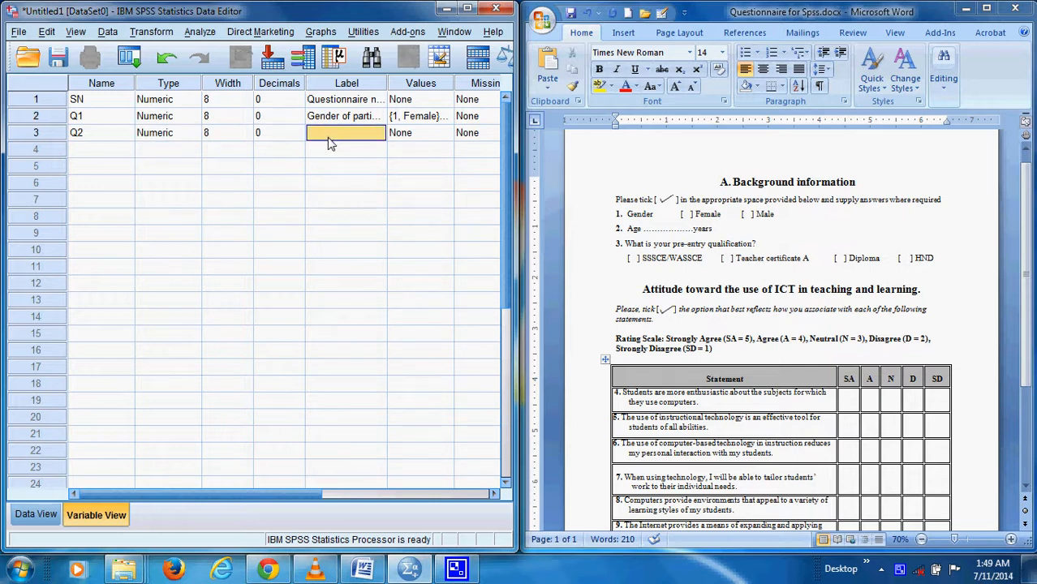
text(Age)
click(493, 494)
click(493, 494)
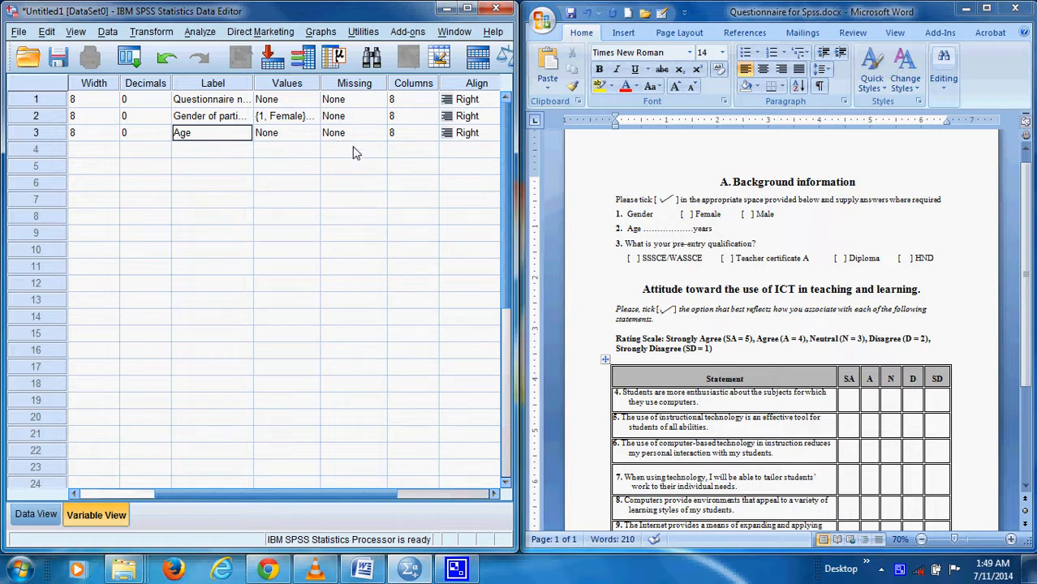
click(493, 494)
click(493, 493)
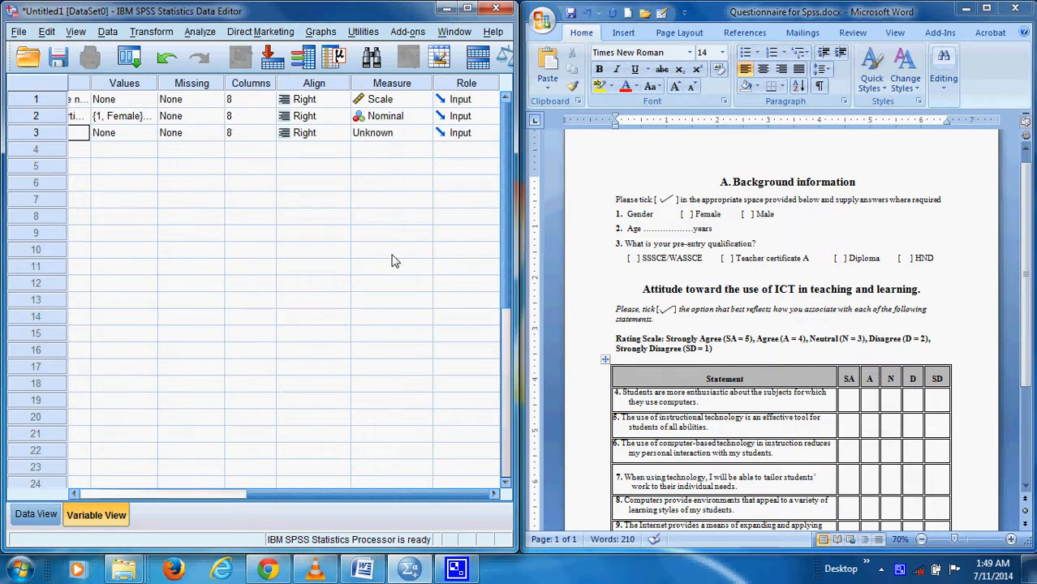
click(415, 134)
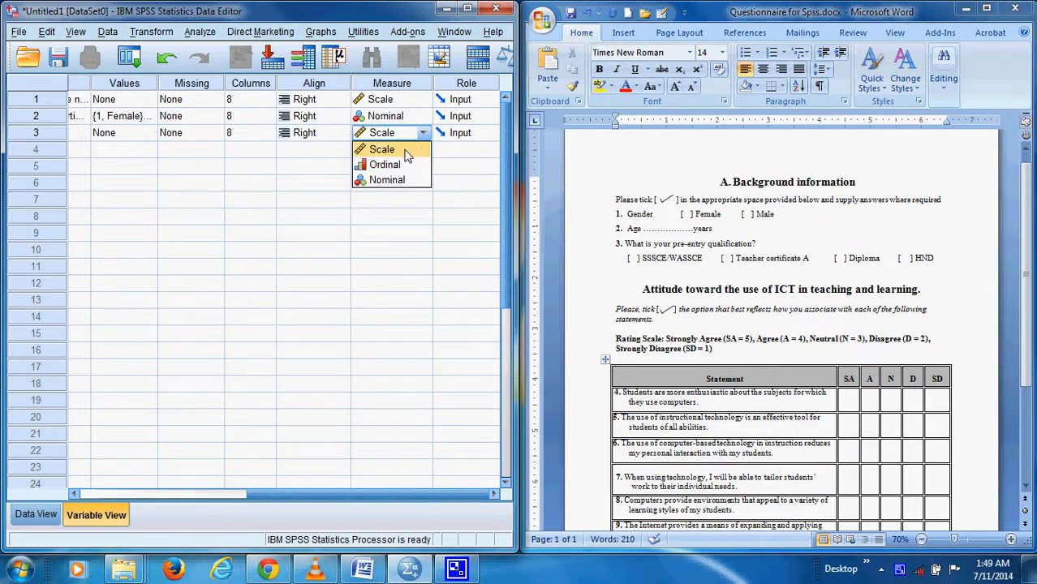
click(403, 154)
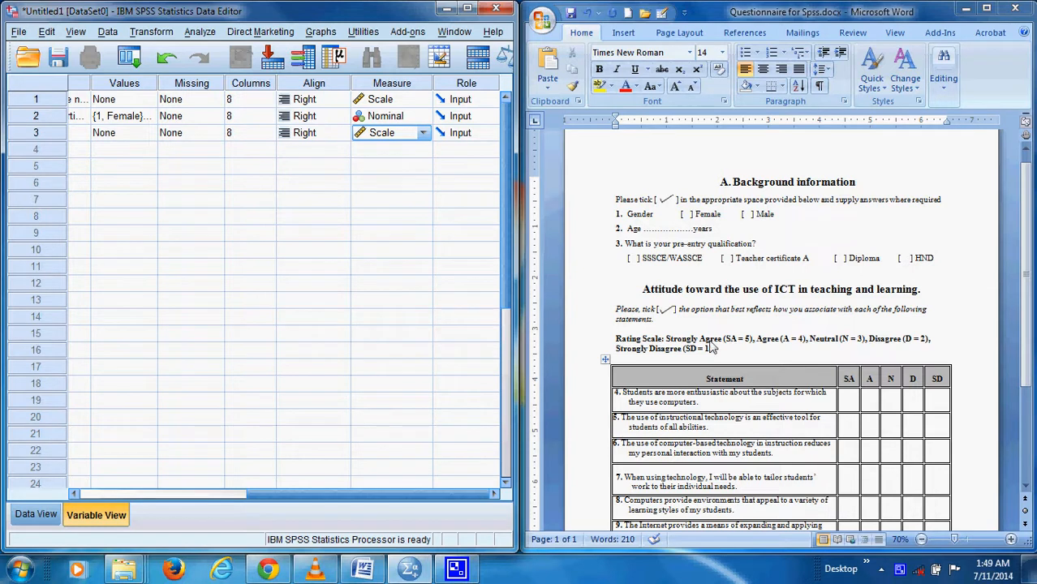
Add a fourth variable named Q3 in row 4, keeping the Numeric type and setting its decimals to 0
click(73, 494)
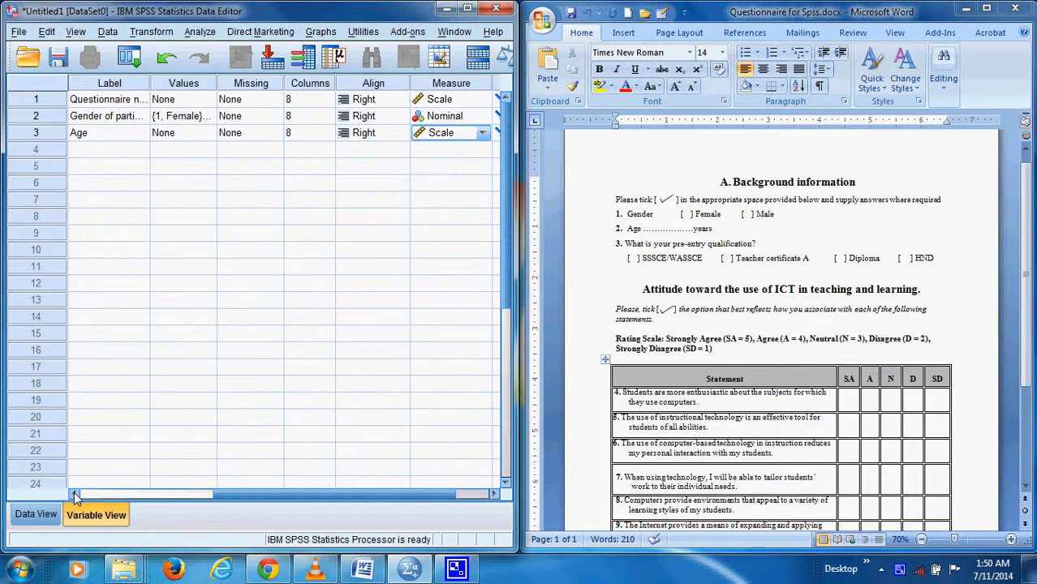
click(74, 494)
click(74, 494)
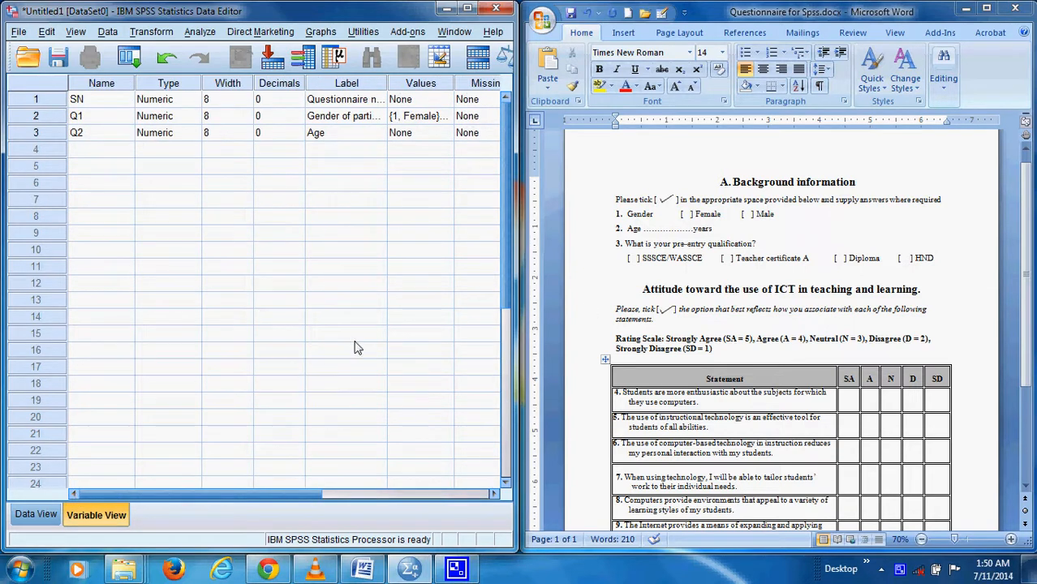
click(82, 154)
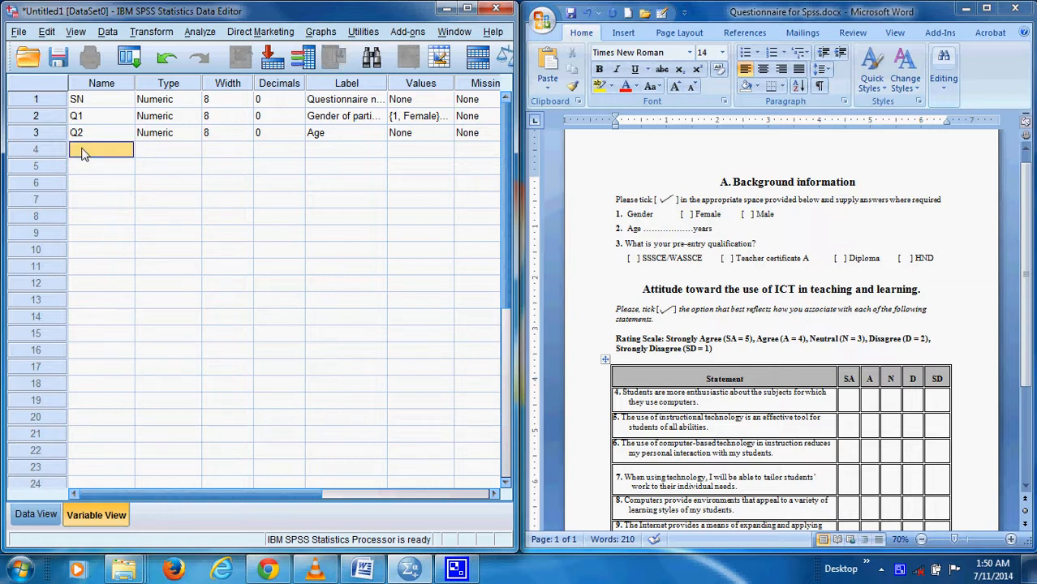
text(Q3)
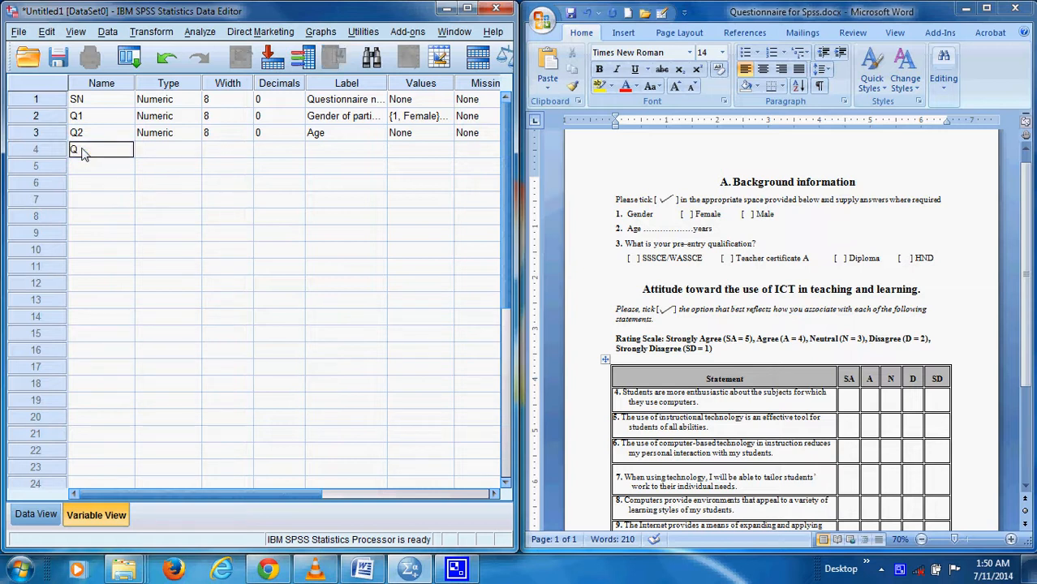
click(188, 151)
drag(352, 161, 355, 168)
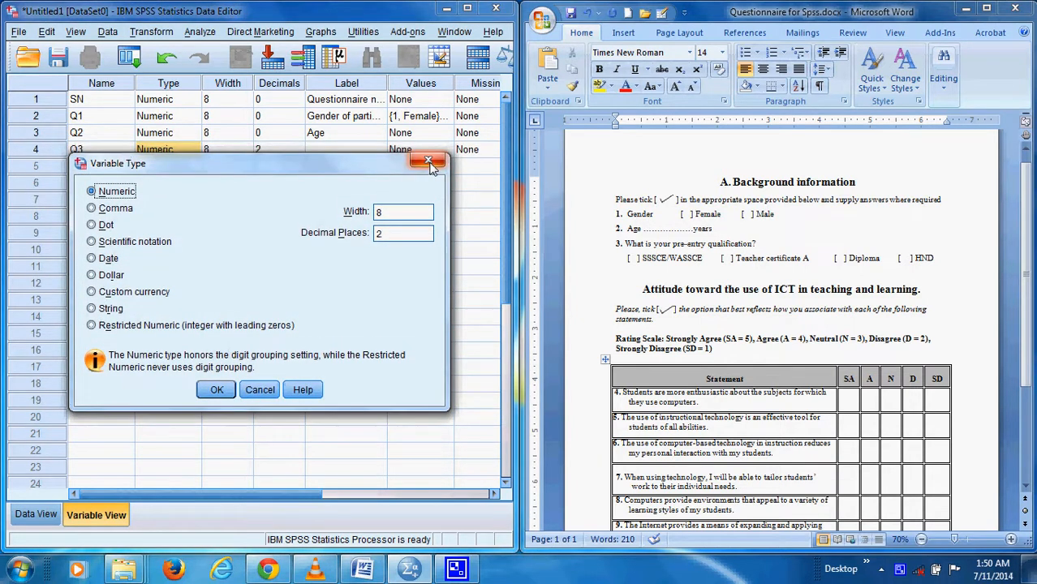
click(217, 389)
click(284, 154)
click(299, 155)
click(299, 155)
Label the Q3 variable "Pre entry qualification" and set its measurement level to Nominal
click(362, 154)
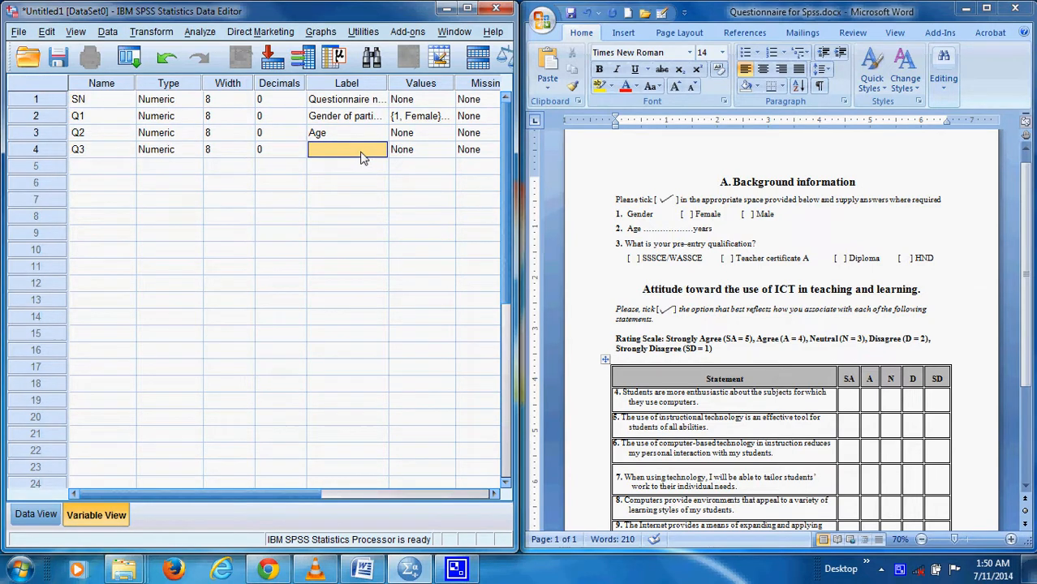
text(P)
text(re entry)
text( qualification)
click(491, 494)
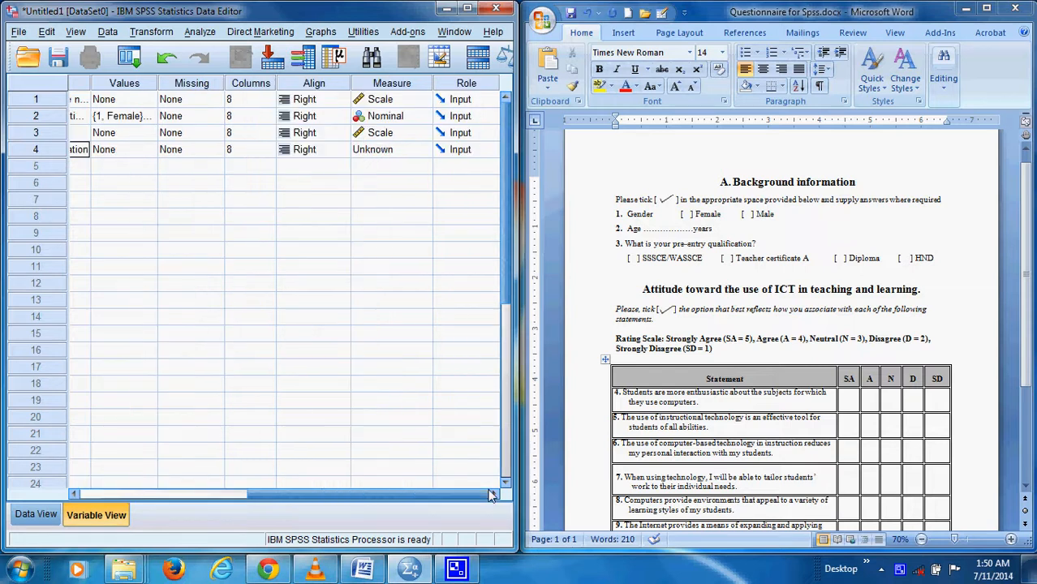
click(427, 152)
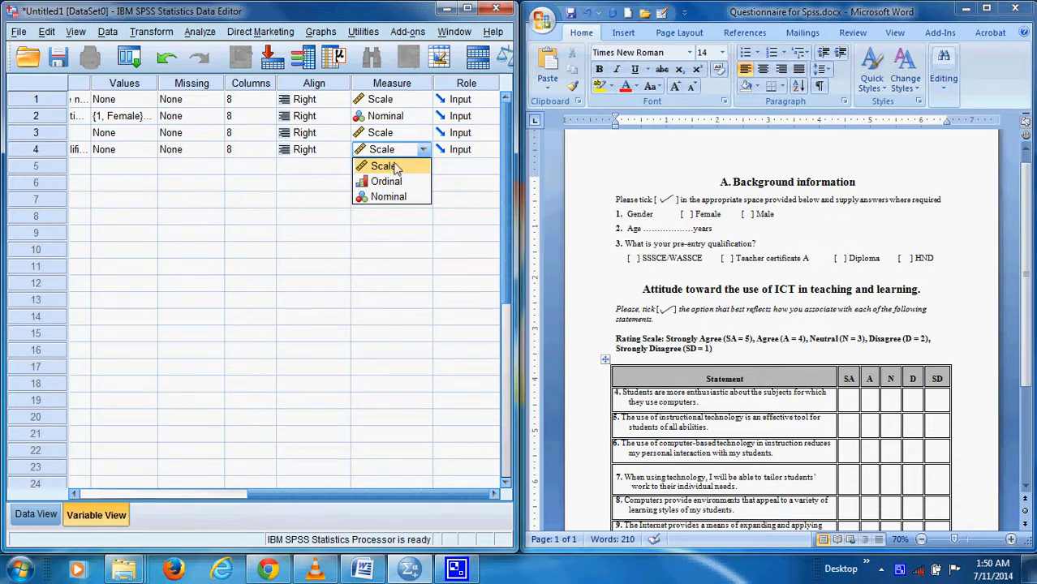
click(386, 197)
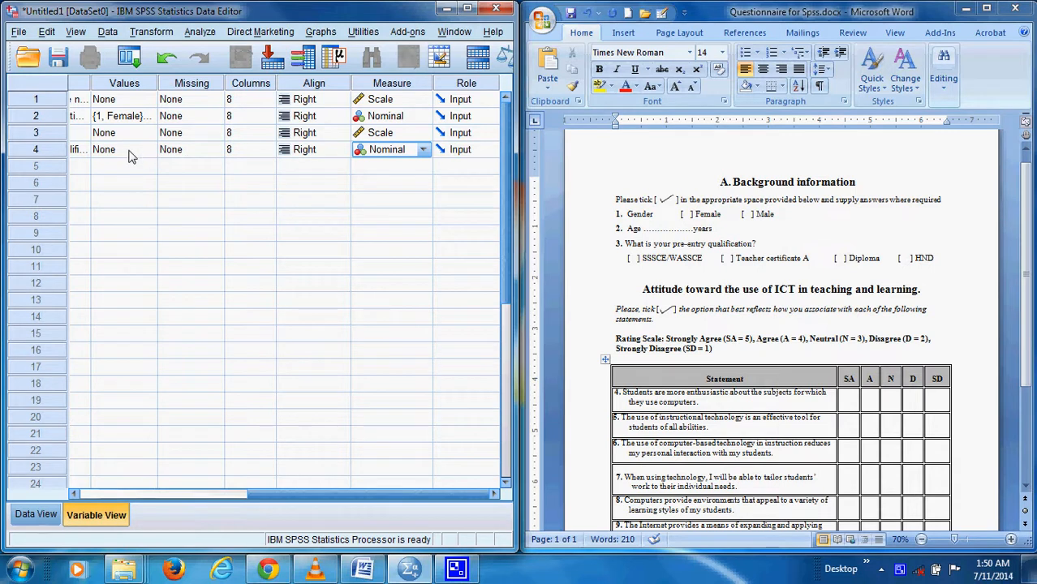
Open the value labels for Q3 and add 1 as SSSCE/Wassce and 2 as Teacher certificate A
click(73, 494)
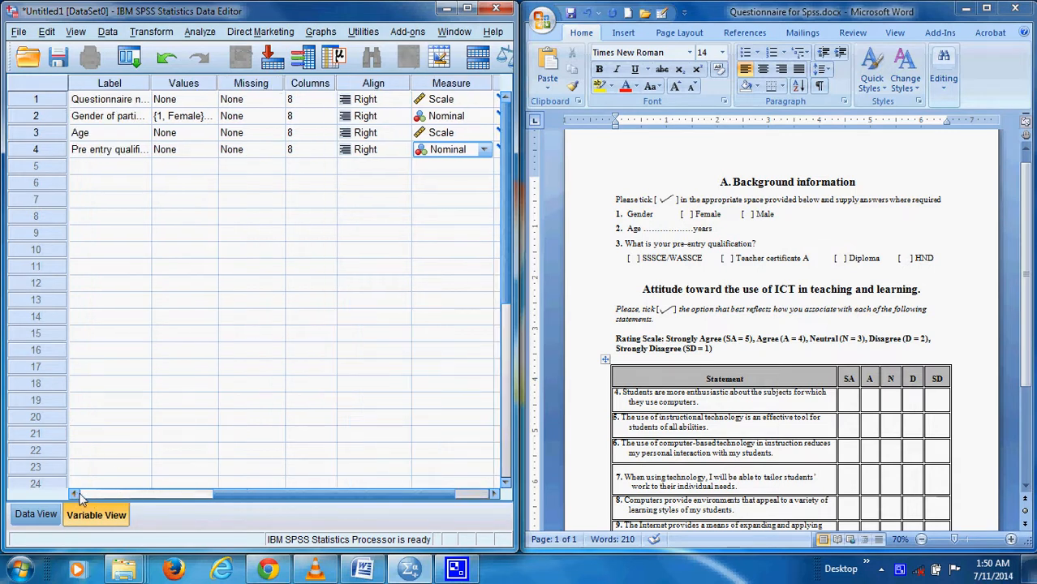
double_click(207, 154)
text(1)
click(188, 243)
text(SSSCE/Wassce)
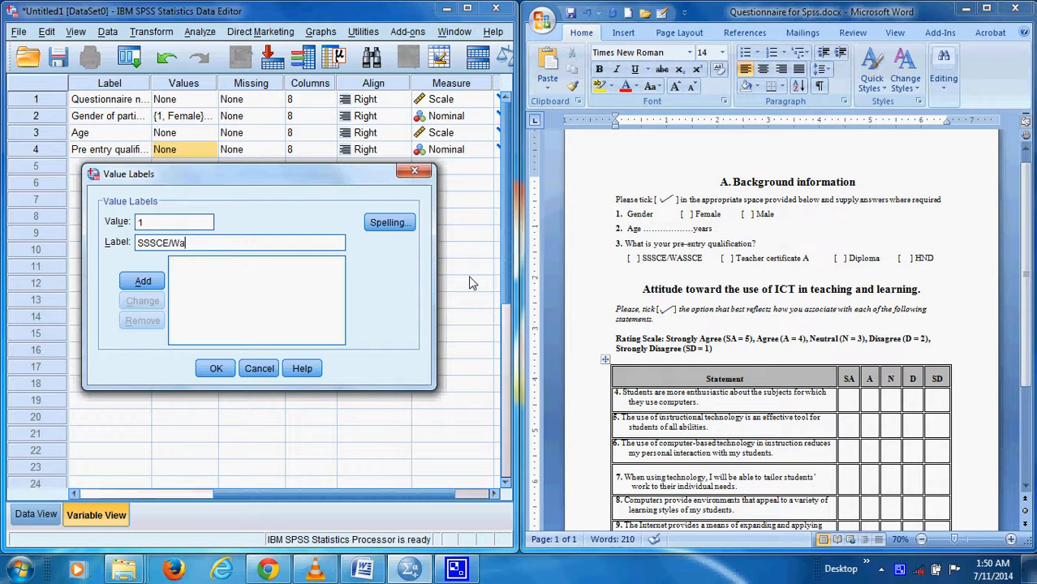
click(142, 280)
text(2)
click(159, 242)
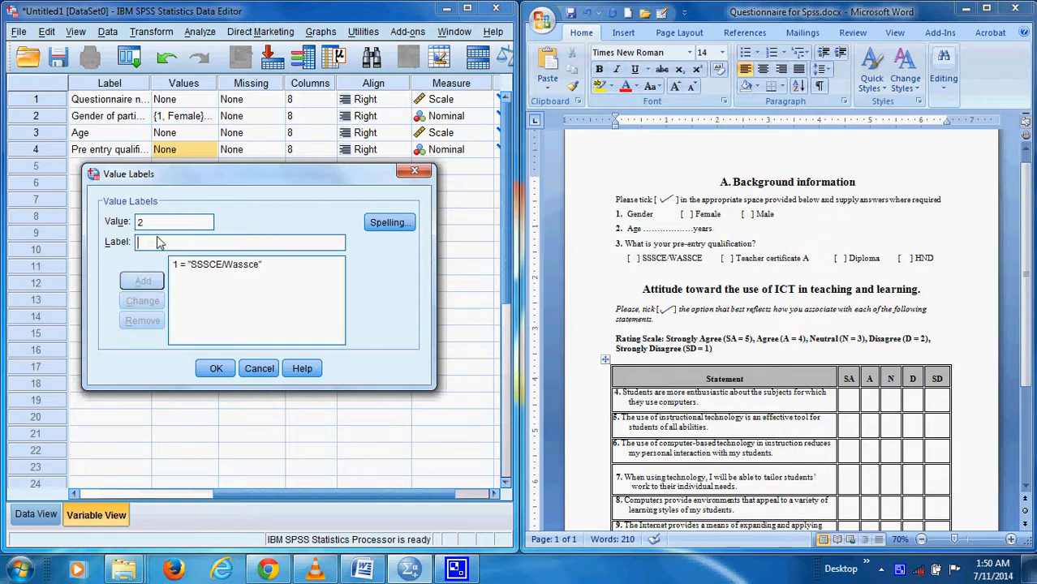
text(Teacher certificate A)
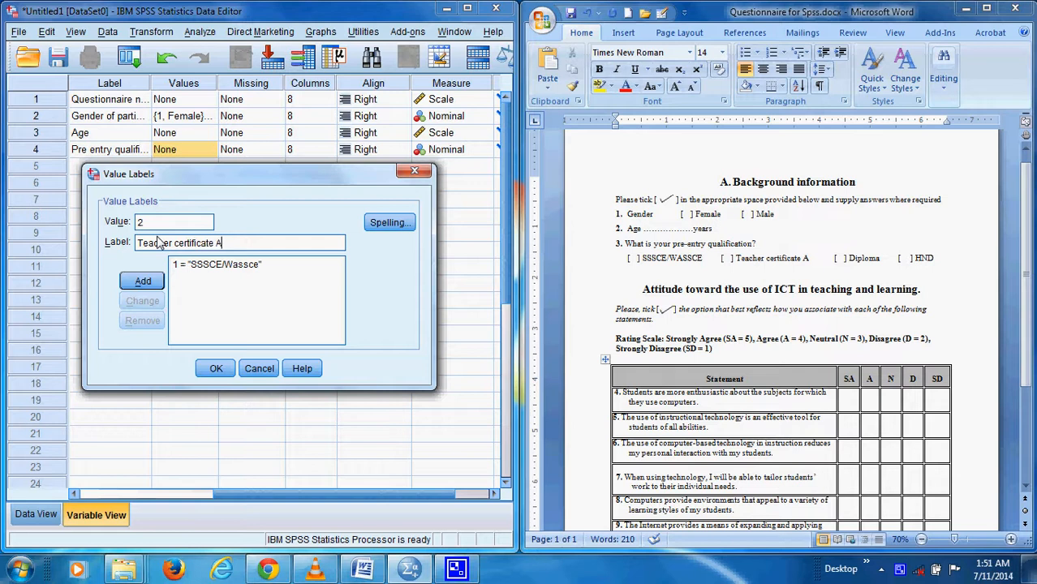
click(126, 288)
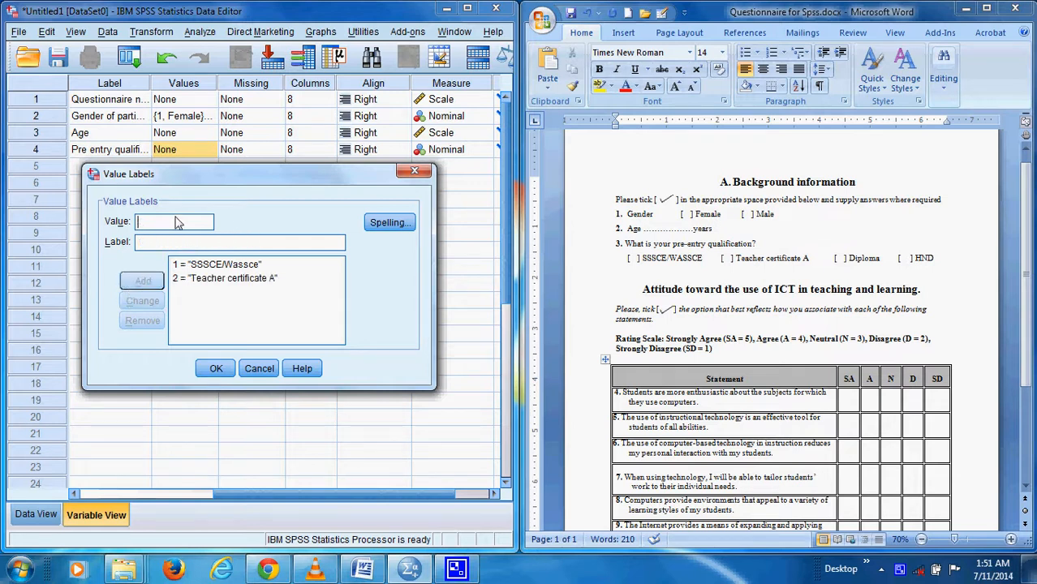
Add value 3 with the label Diploma to Q3's value labels
click(169, 226)
text(3)
click(194, 247)
text(di)
key(BackSpace)
key(BackSpace)
text(Di)
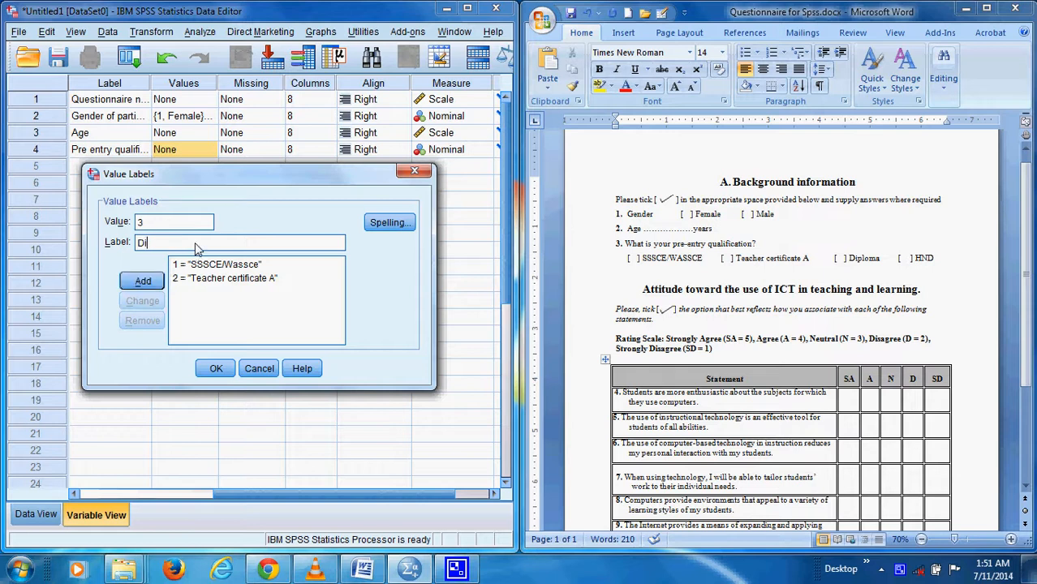
text(ploma)
click(143, 281)
Add value 4 with the label HND to Q3's value labels and apply them
text(4)
click(159, 245)
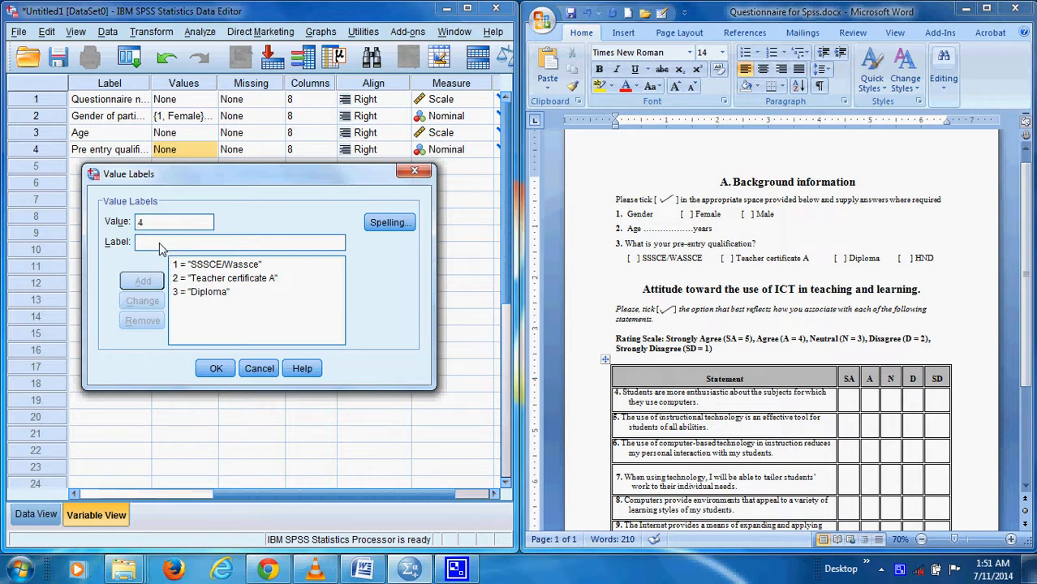
text(HND)
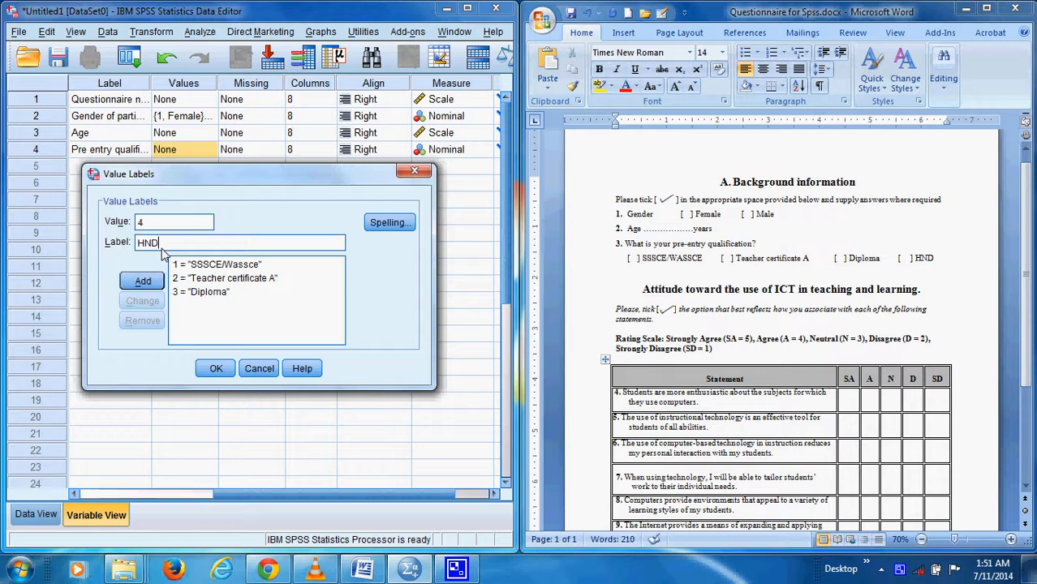
click(143, 281)
click(230, 368)
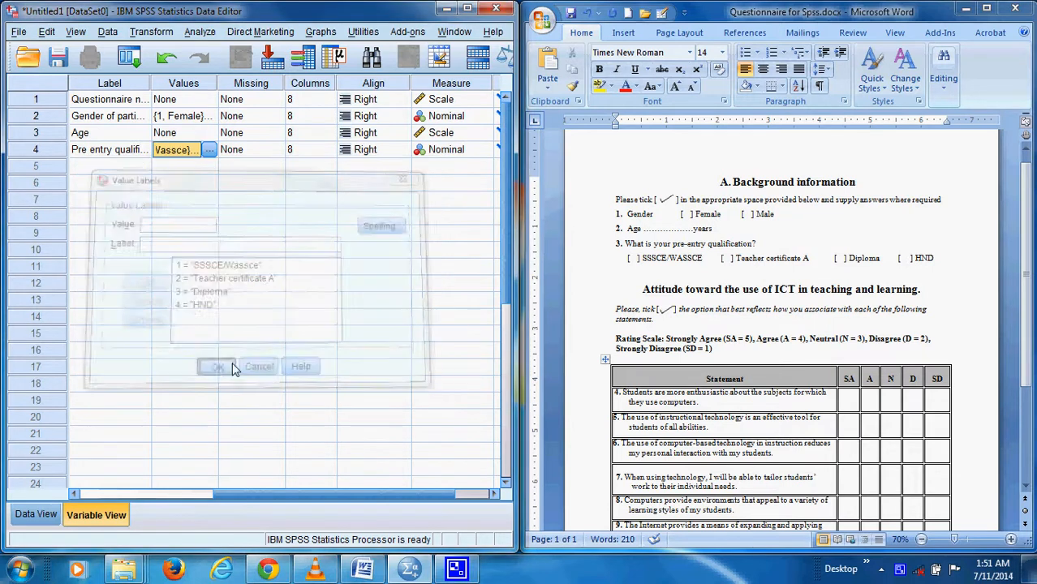
Switch to the questionnaire in Word and view attitude statements 4 to 9
drag(253, 499, 98, 242)
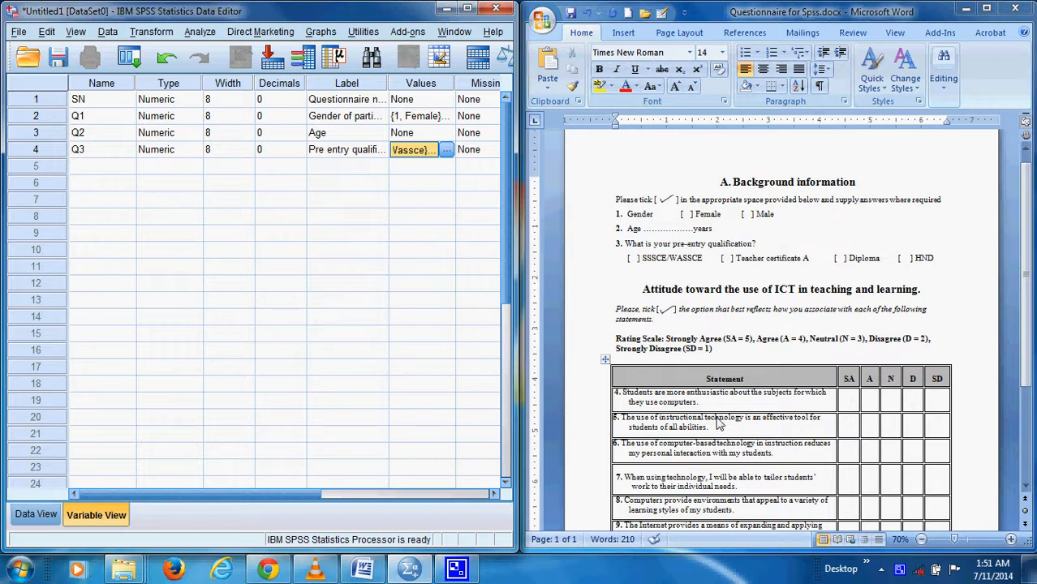
click(754, 405)
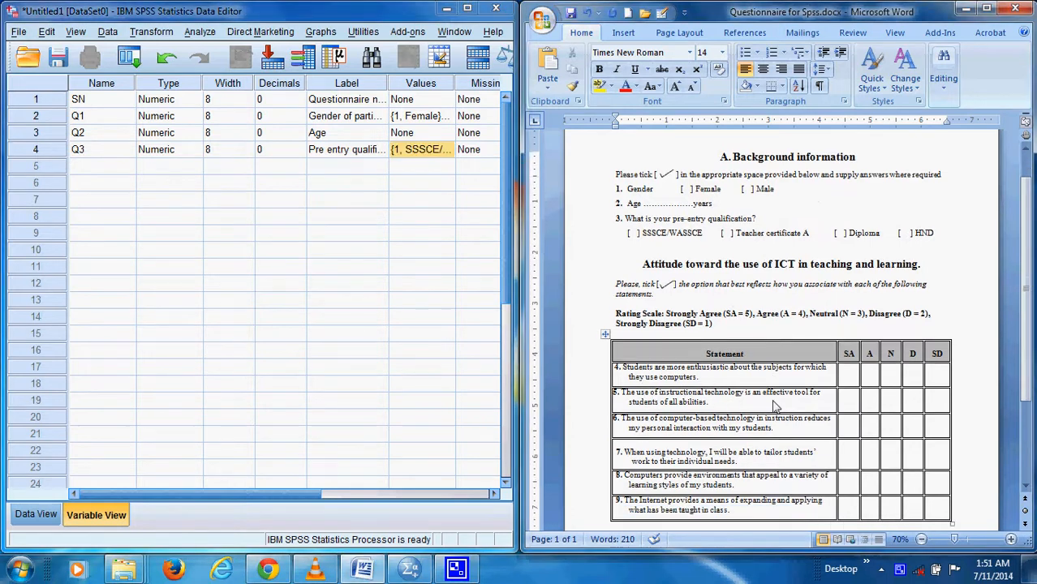
Review the rating scale in the Word questionnaire, switch to SPSS and add variable Q4 below Q3 with 0 decimals
scroll(754, 406, down, 2)
scroll(759, 386, up, 1)
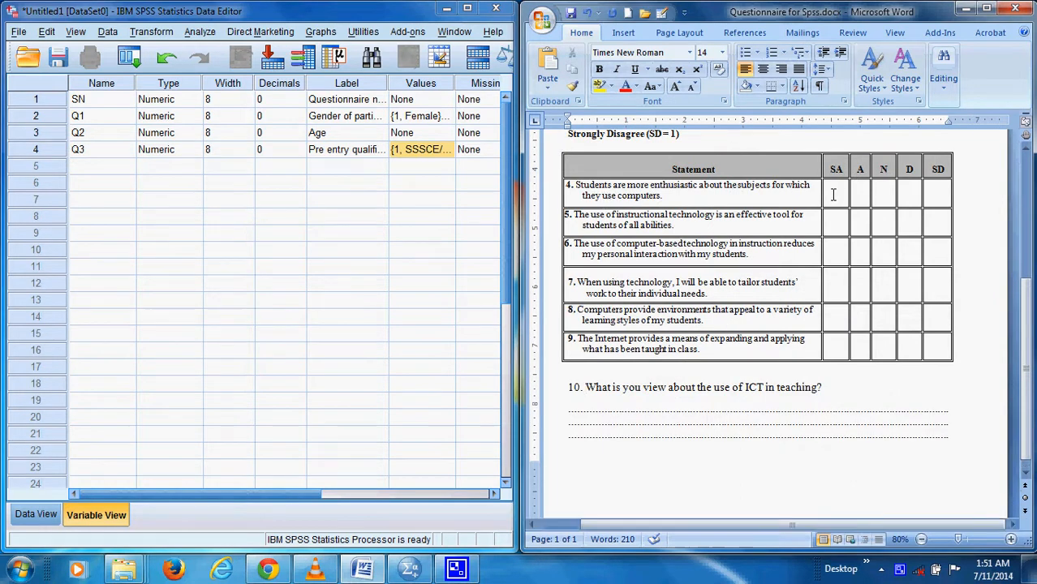
scroll(831, 203, up, 3)
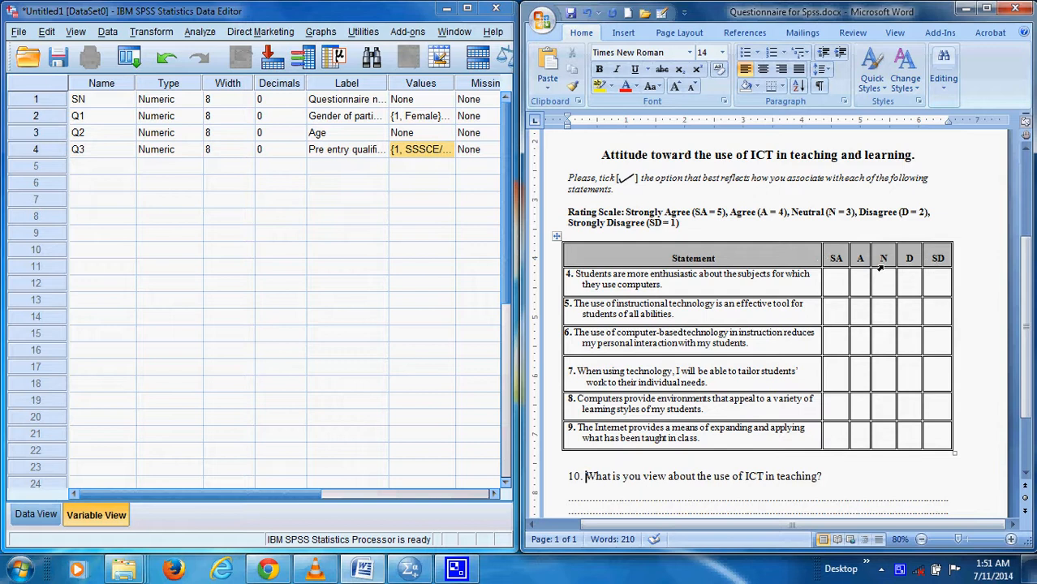
click(91, 169)
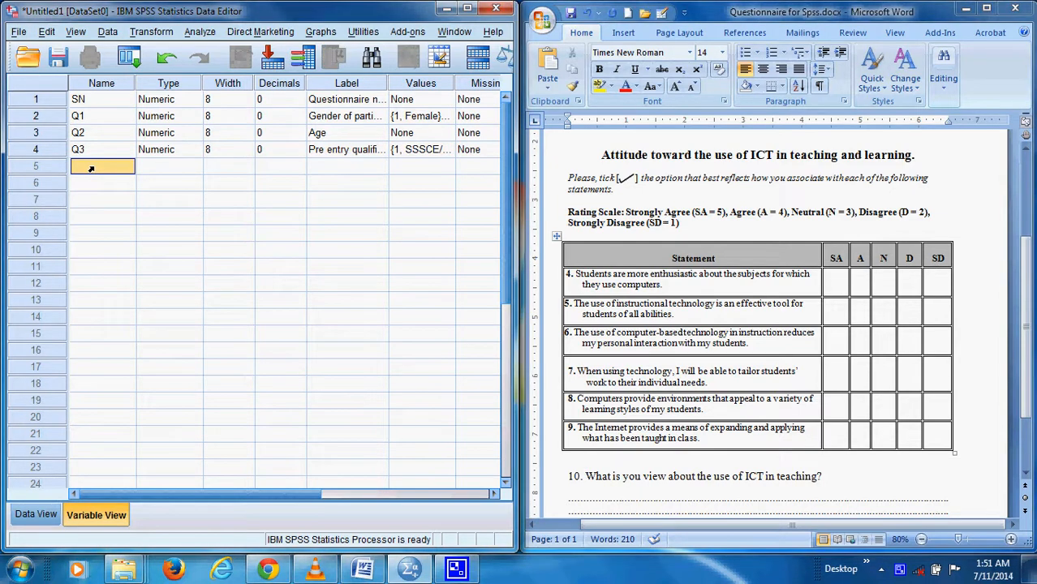
text(Q4)
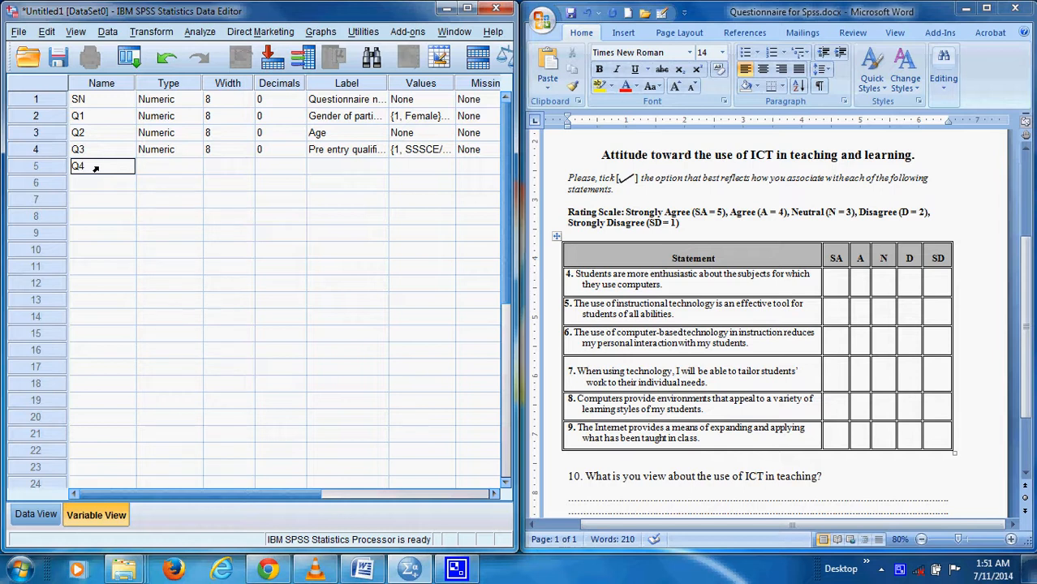
click(259, 169)
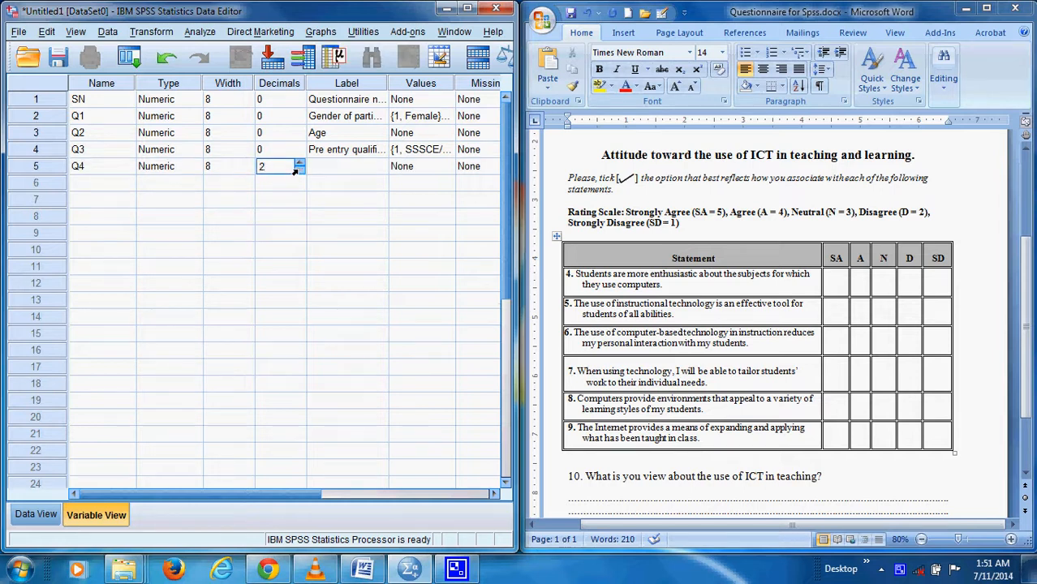
Copy the text of statement 4 from the Word questionnaire into Q4's label in SPSS
click(342, 166)
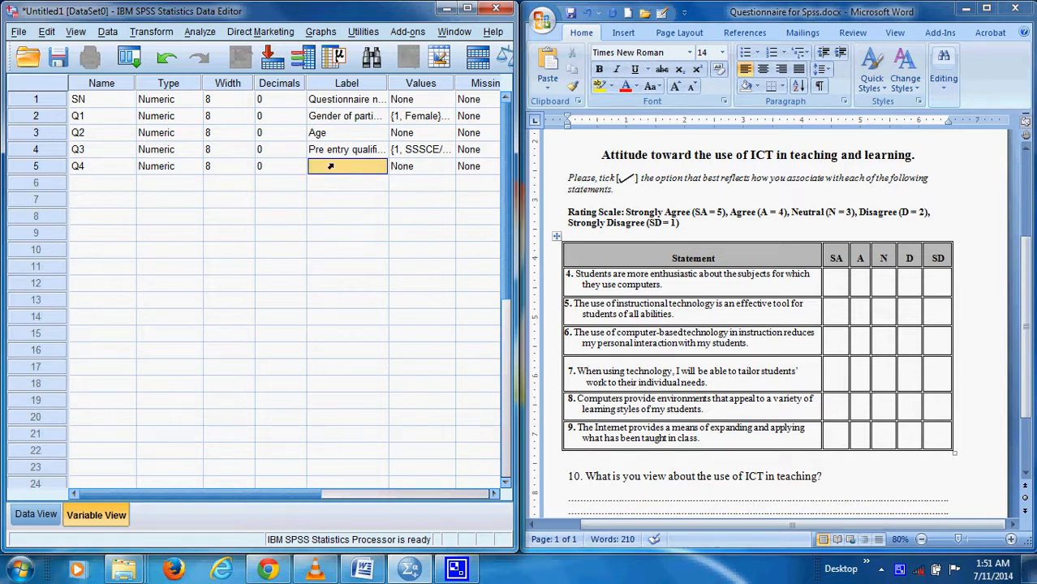
click(663, 285)
drag(669, 285, 604, 280)
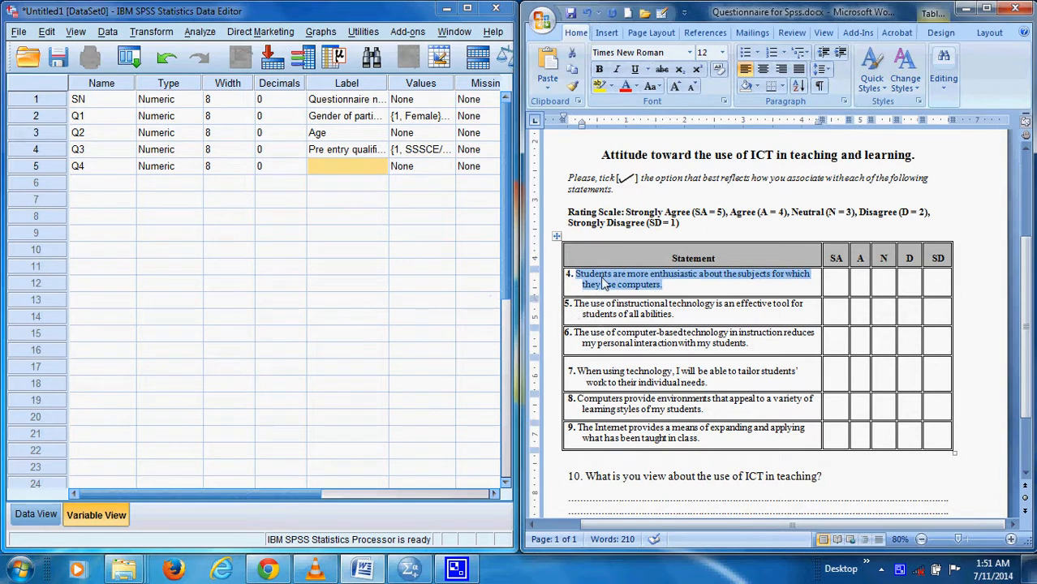
click(340, 173)
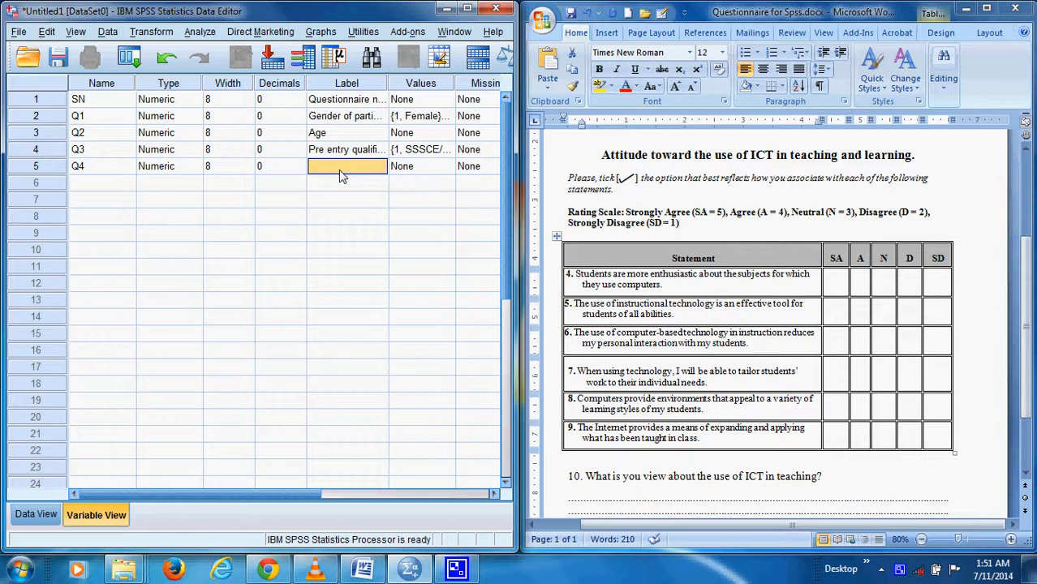
right_click(340, 174)
click(369, 198)
Open the value labels for Q4 and add value 1 with the label SD
click(494, 494)
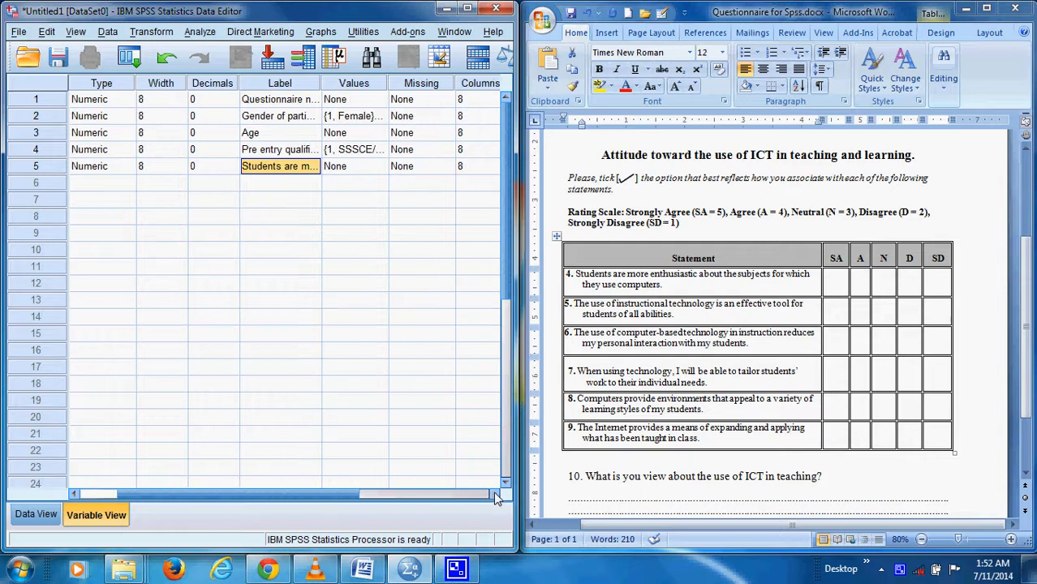
click(494, 494)
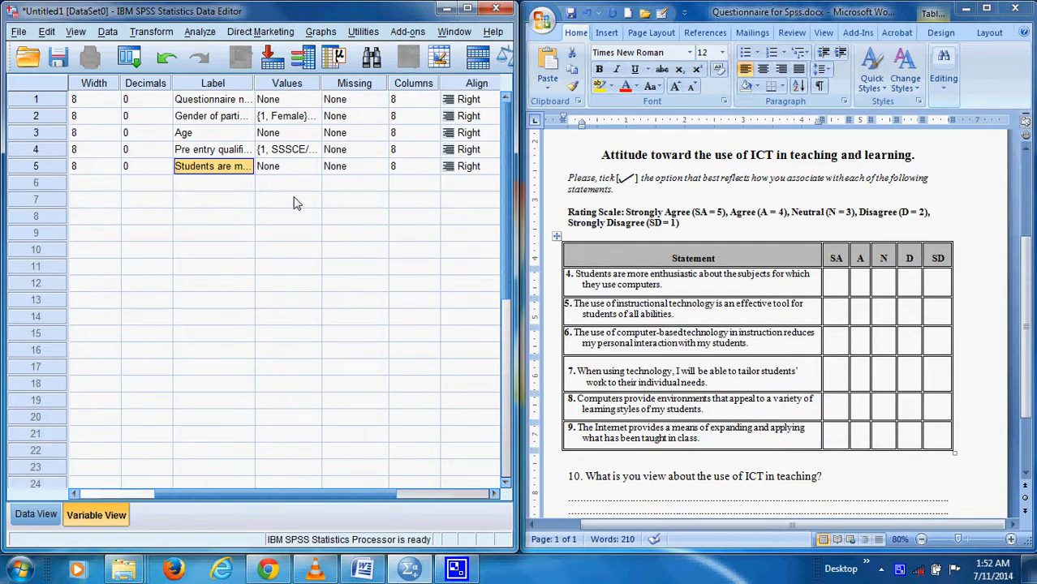
click(308, 167)
click(313, 166)
text(1)
key(Tab)
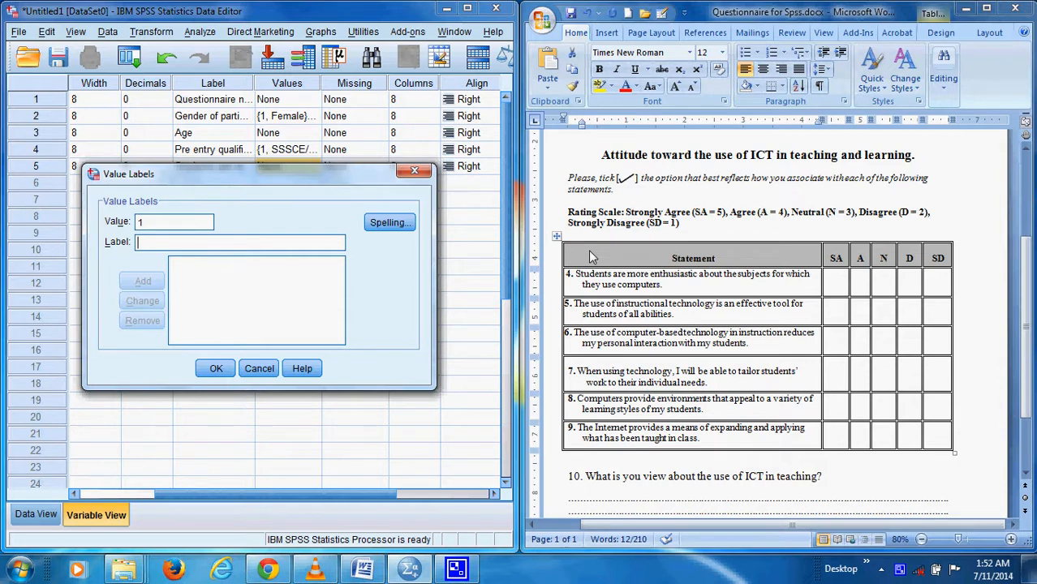
text(St)
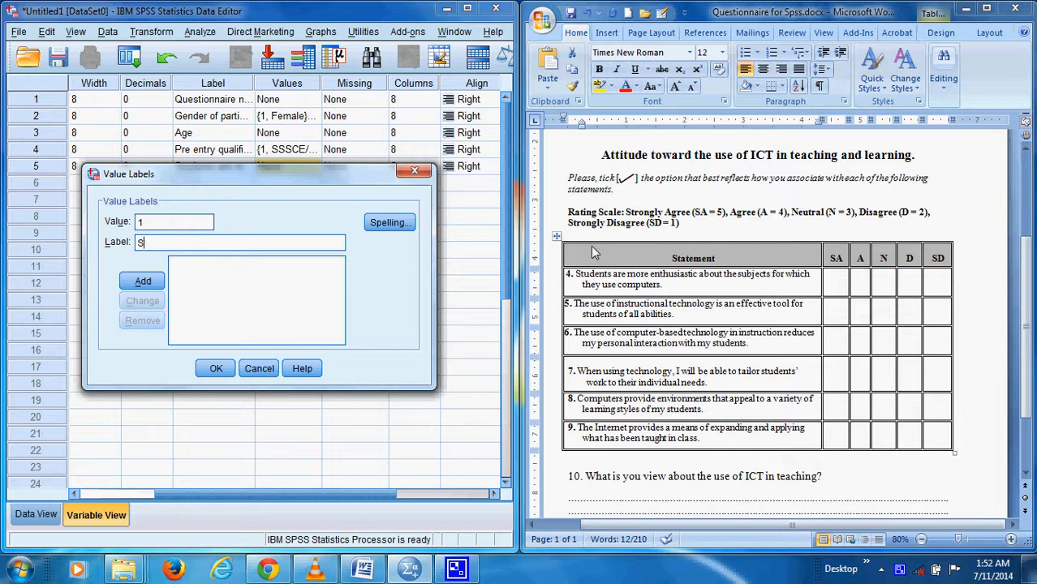
click(143, 280)
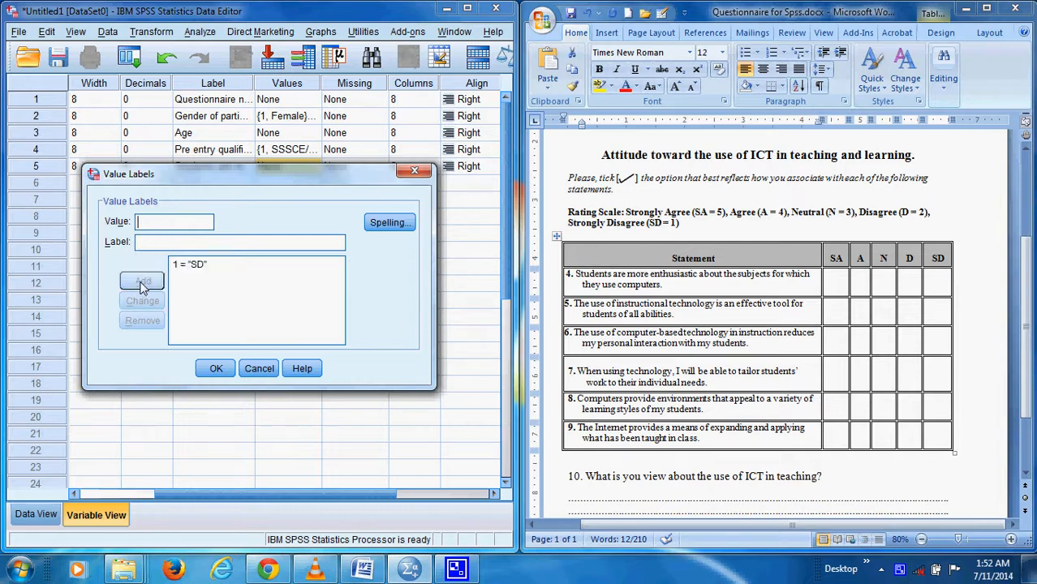
Add value 2 as D and value 3 as N to Q4's value labels
text(2)
click(160, 245)
text(D)
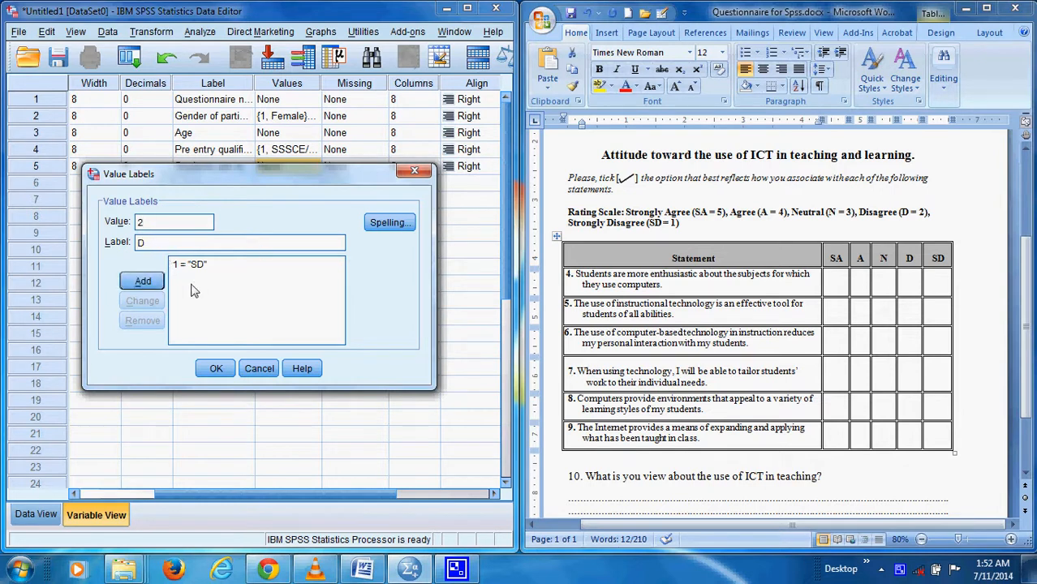
click(143, 281)
text(3)
click(148, 247)
text(N)
click(145, 279)
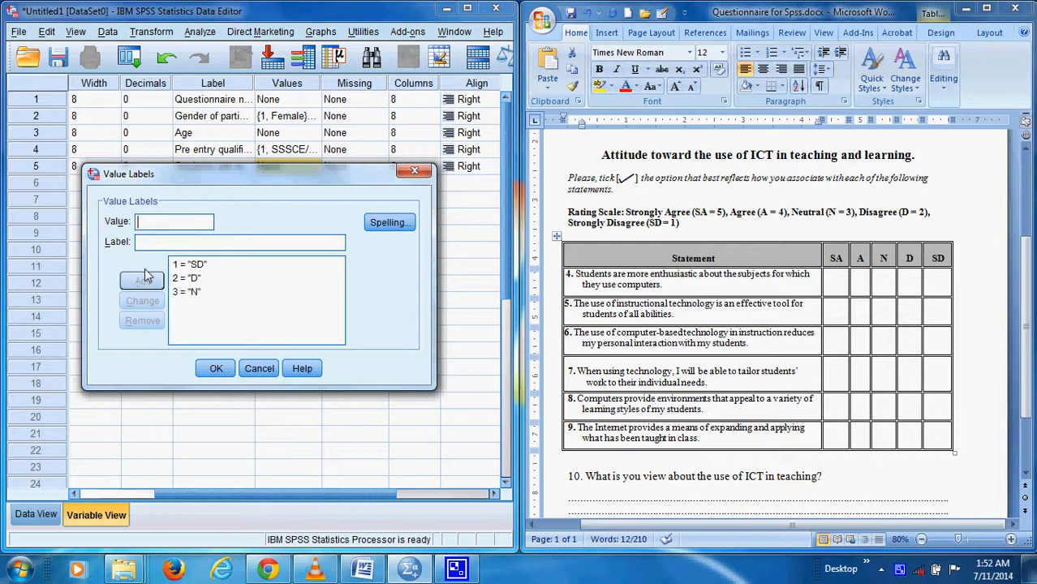
Add value 4 as A and value 5 as SA to Q4's value labels and apply them
click(148, 247)
text(A)
click(145, 280)
text(5)
click(153, 248)
text(SD)
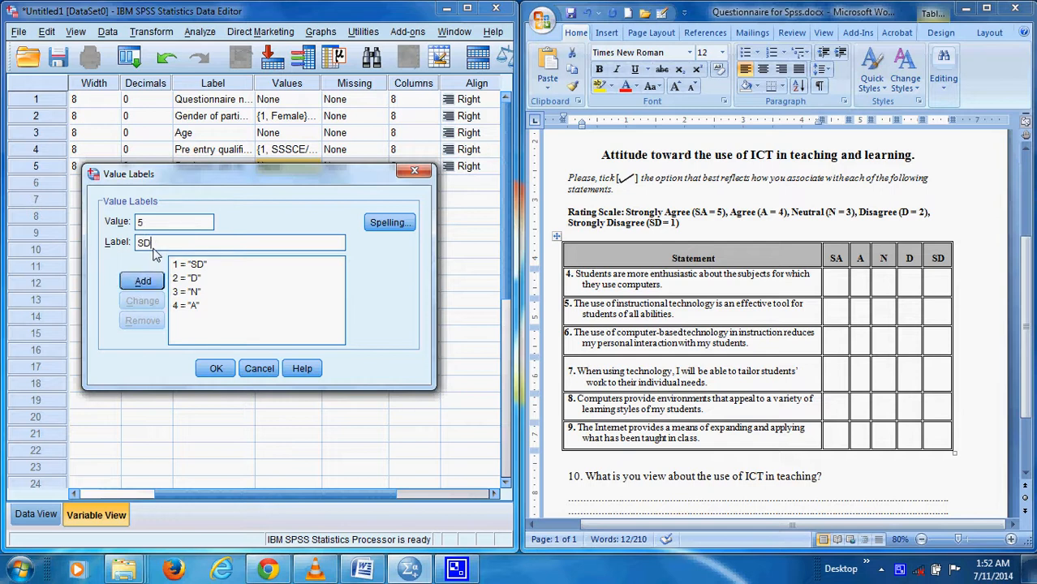
text(A)
click(143, 280)
click(216, 368)
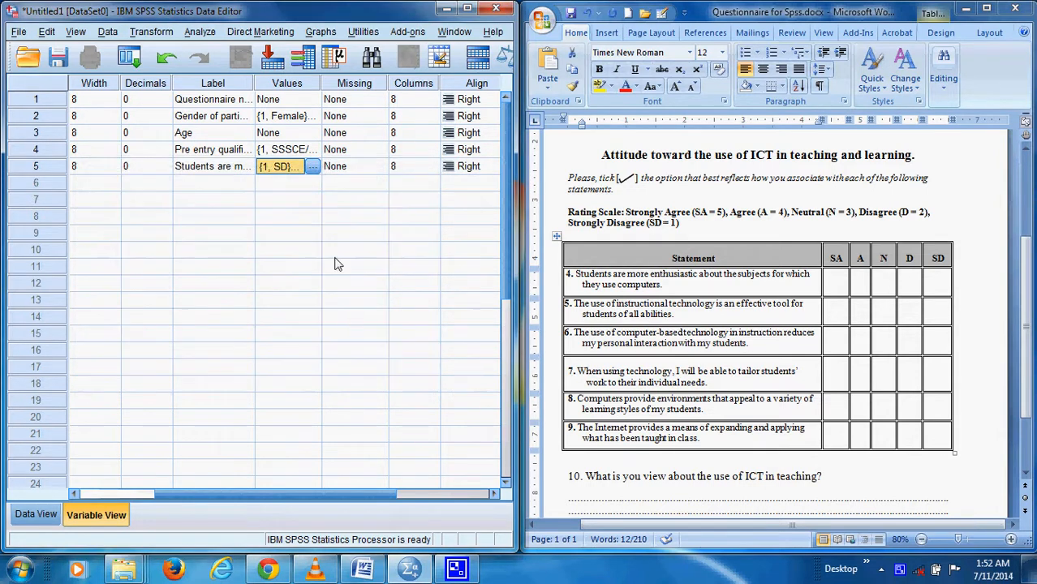
Add variable Q5 in the row below Q4 and set its decimals to 1
drag(337, 493, 261, 493)
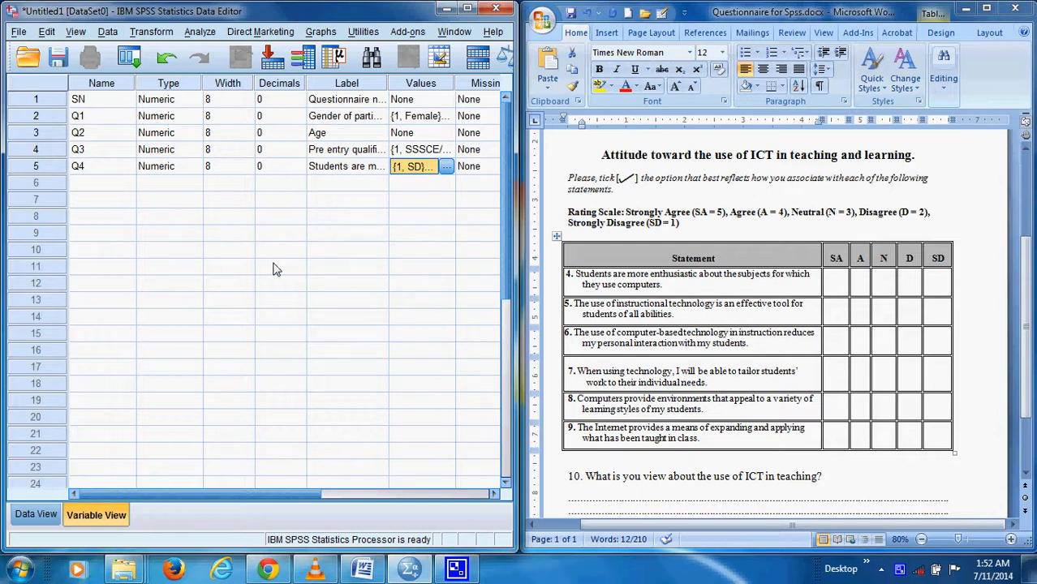
click(104, 186)
text(Q5)
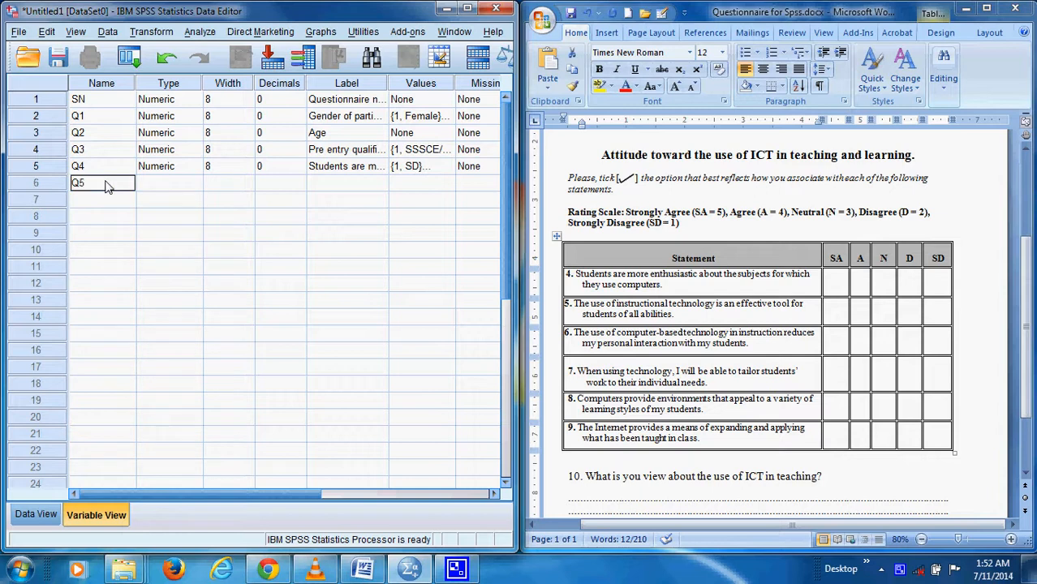
click(266, 187)
click(297, 193)
click(299, 188)
Add variables Q6 and Q7 in the rows below Q5
click(96, 204)
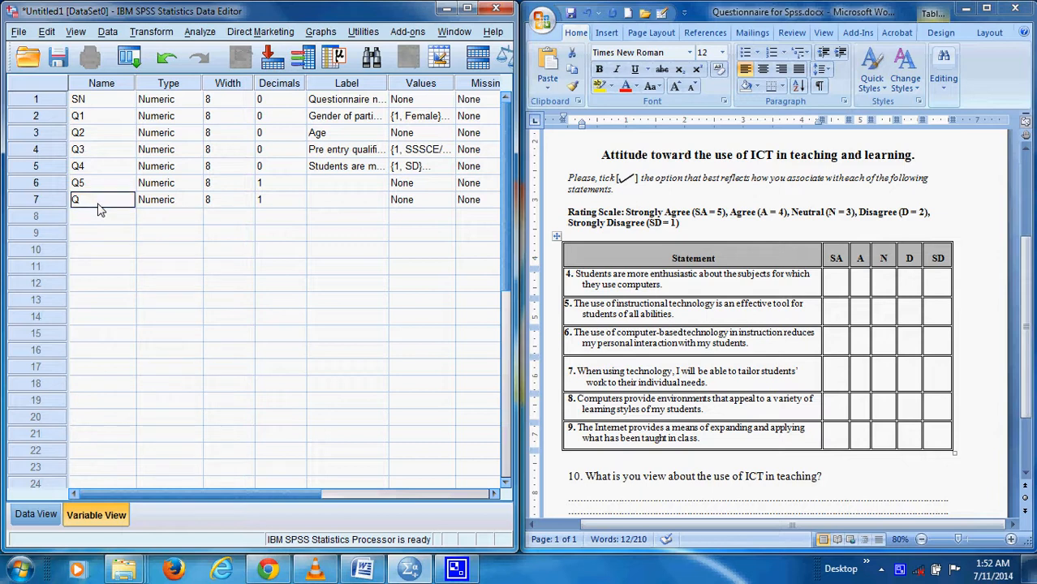
click(103, 215)
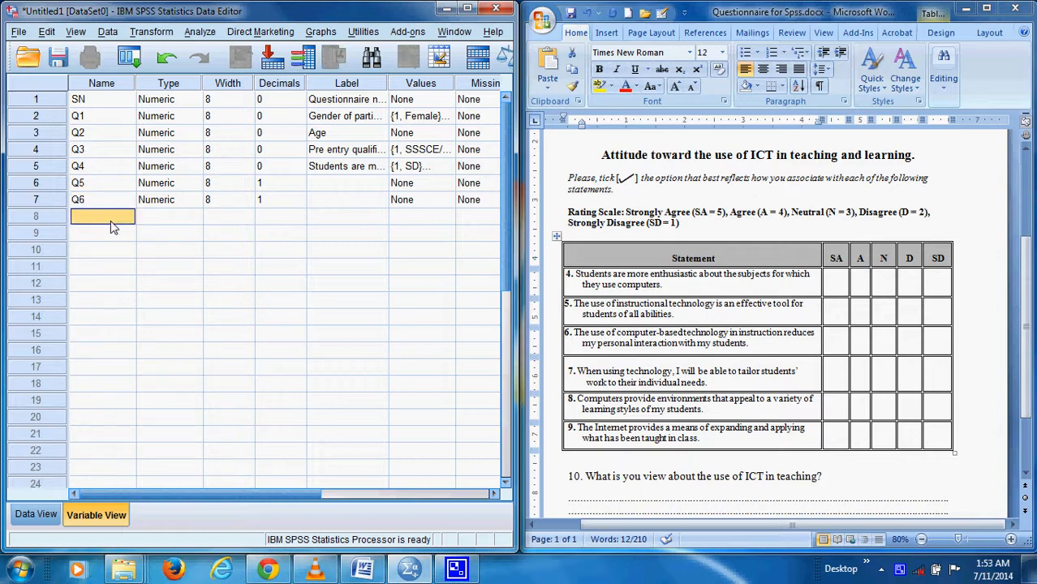
text(Q7)
key(Return)
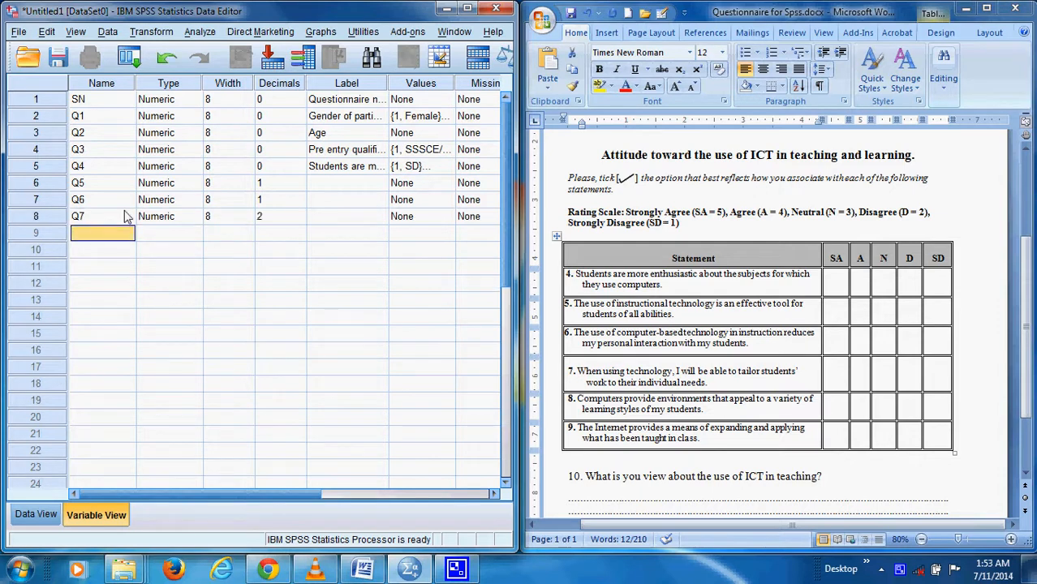
Add variables Q8 and Q9 in the rows below Q7, keeping Q9's type Numeric
text(Q8)
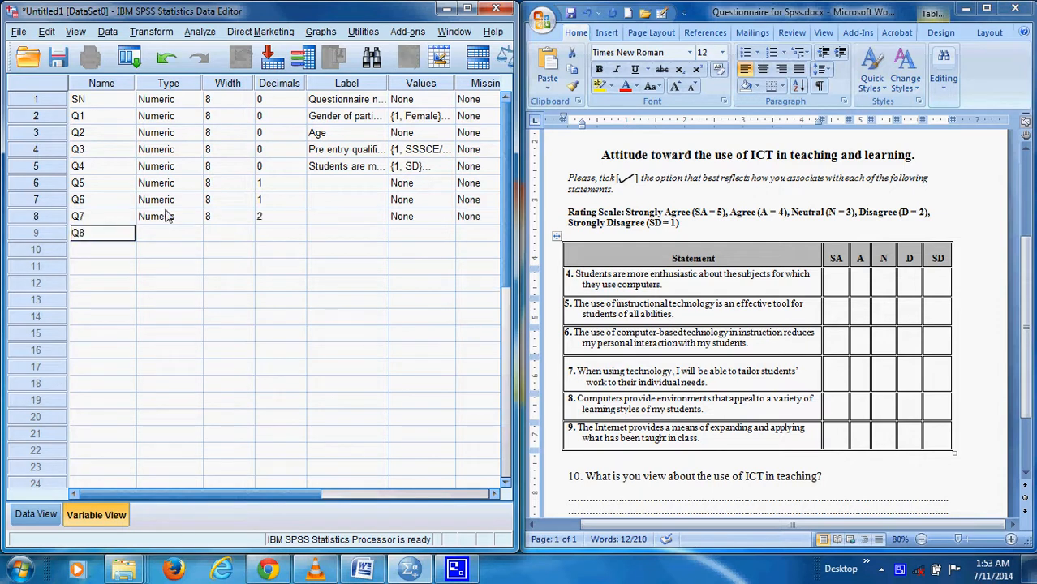
key(Return)
text(Q)
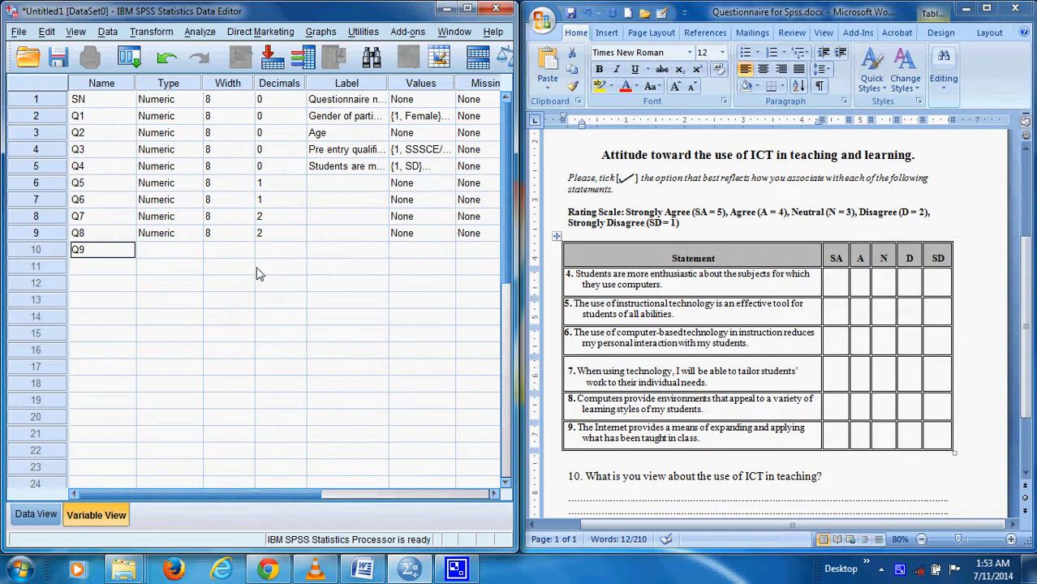
text(9)
click(195, 250)
click(195, 250)
click(419, 158)
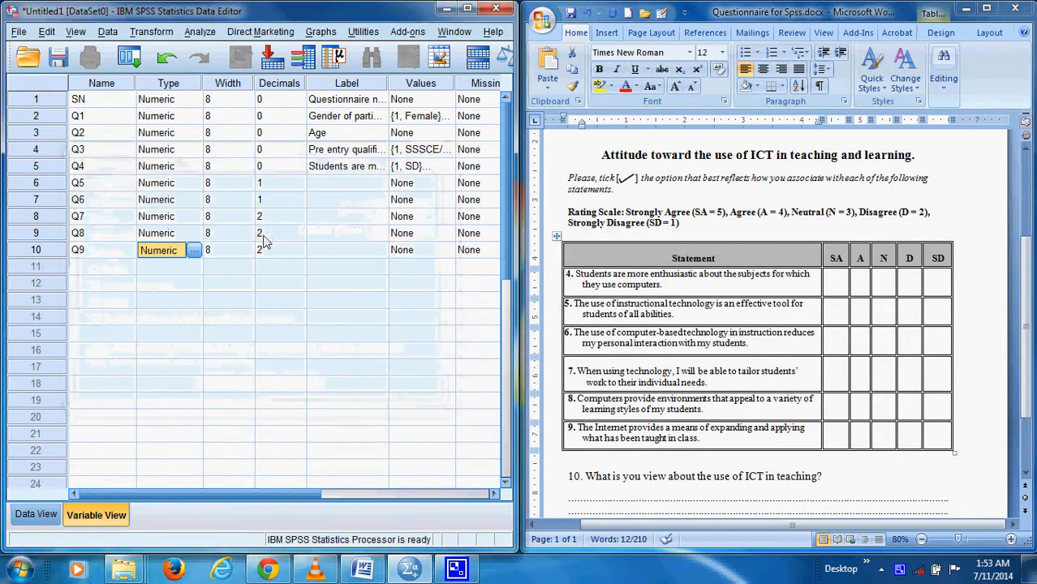
Copy the text of statement 5 from the Word questionnaire into Q5's label in SPSS
click(342, 187)
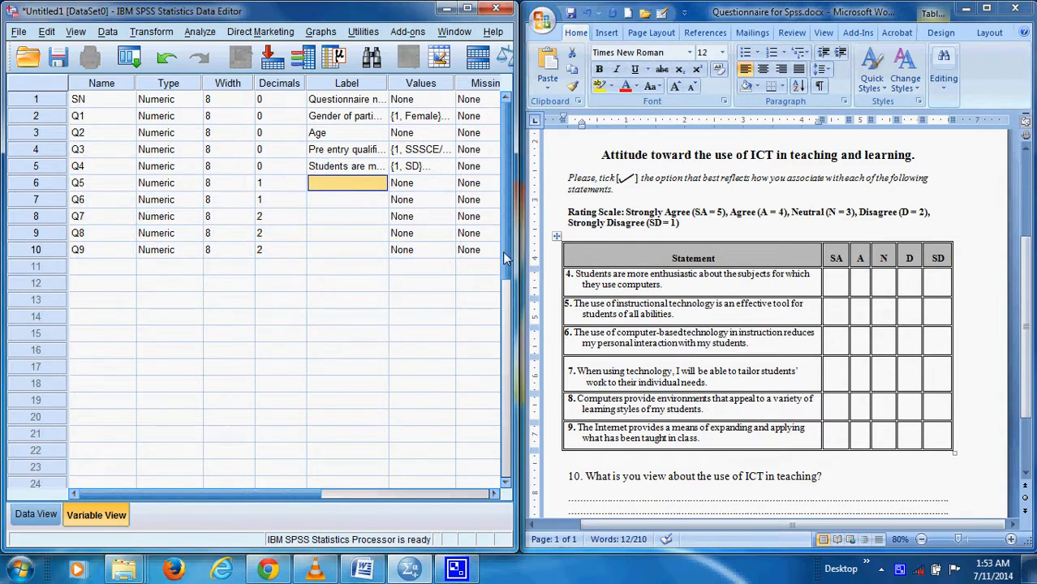
drag(674, 318, 573, 304)
key(ctrl+c)
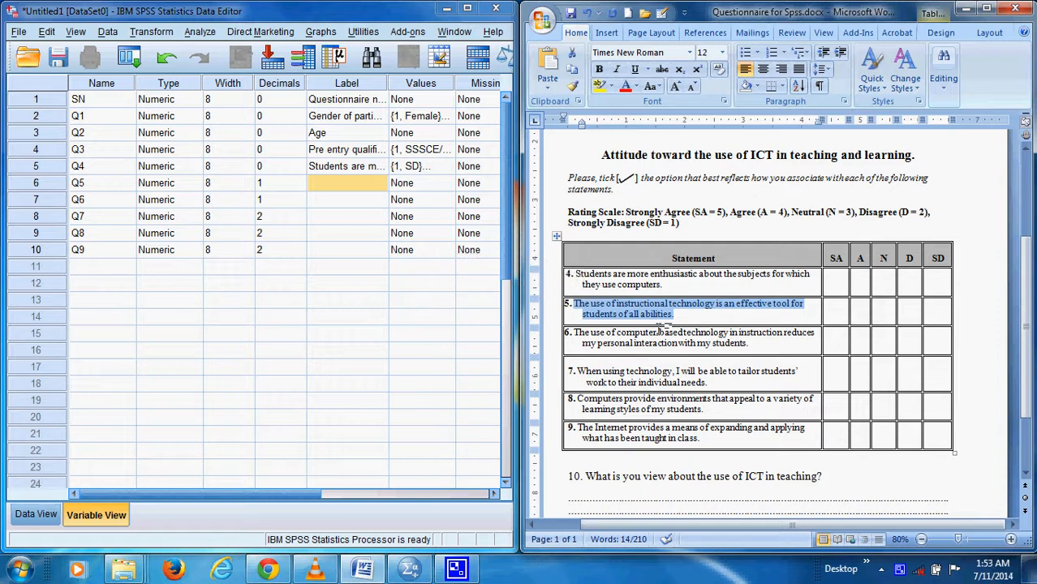
click(331, 188)
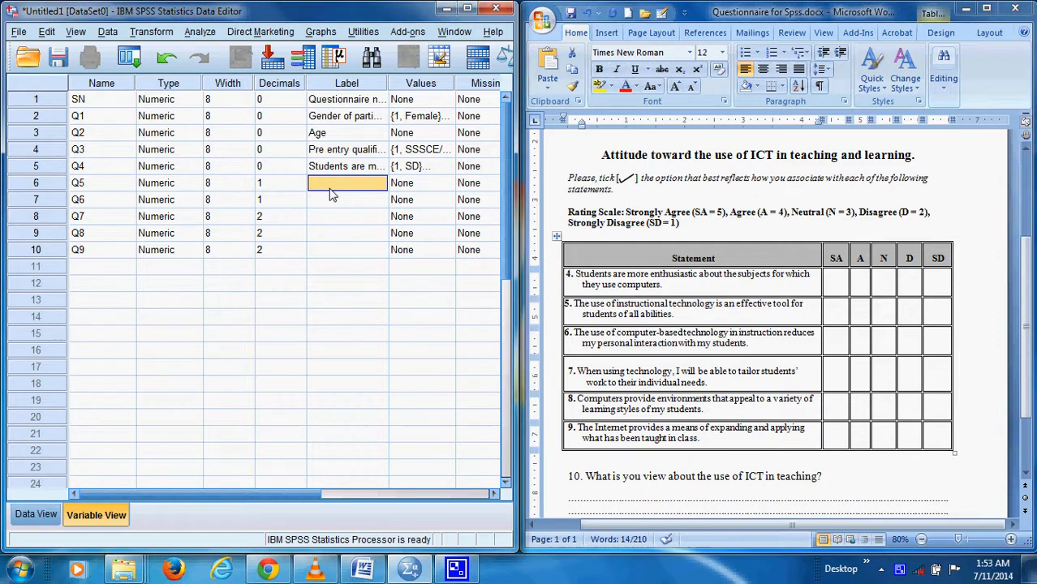
right_click(330, 189)
click(356, 219)
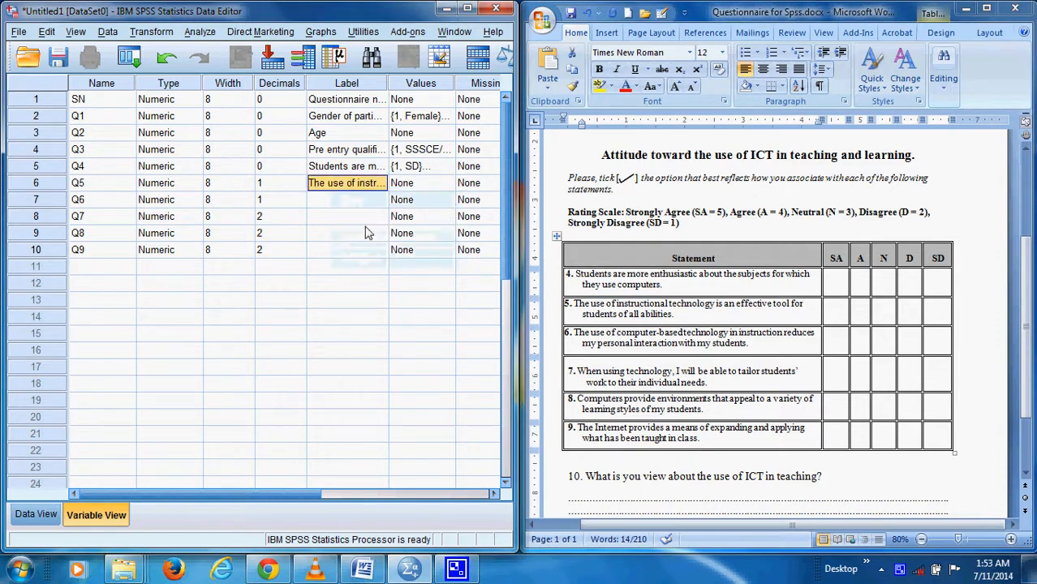
Copy the text of statement 6 from the Word questionnaire into Q6's label in SPSS
drag(616, 332, 586, 333)
right_click(586, 334)
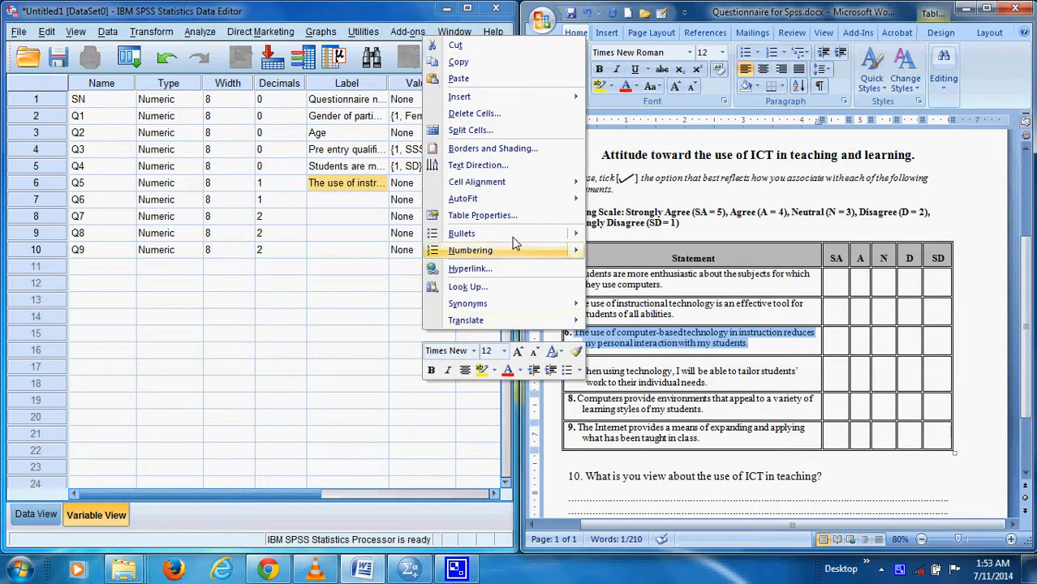
click(461, 65)
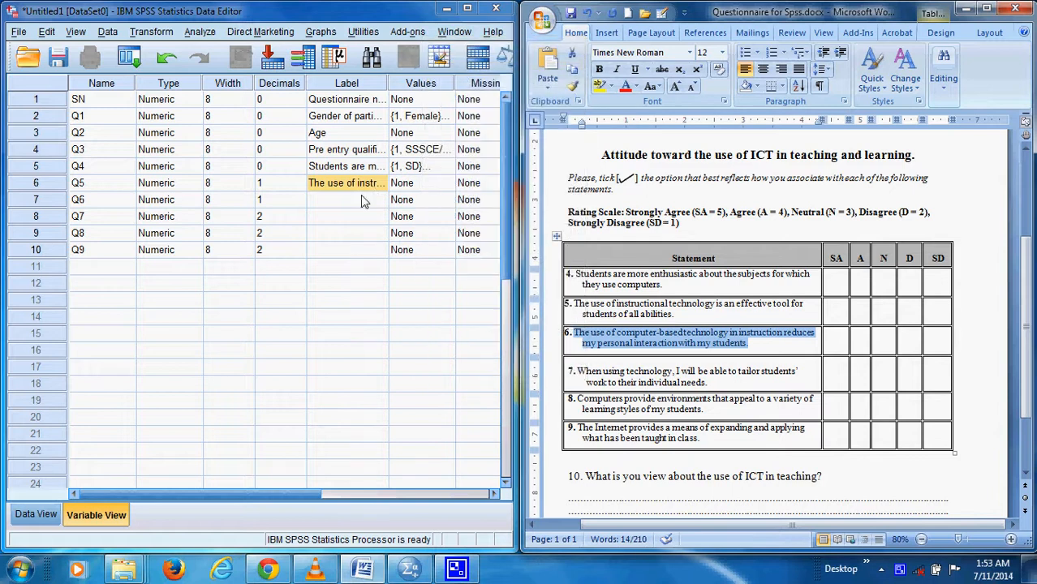
click(357, 200)
right_click(361, 201)
click(398, 234)
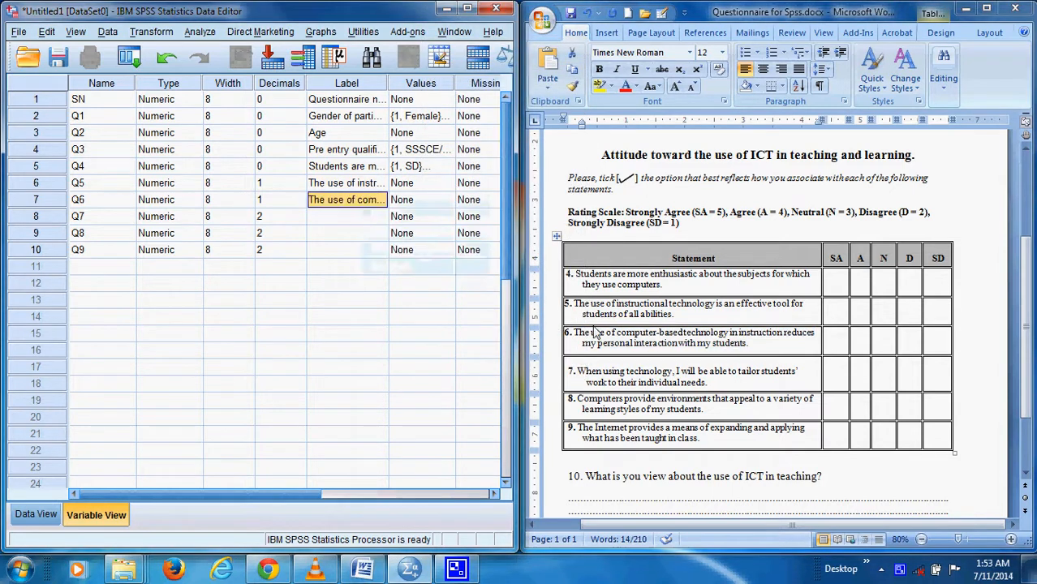
Copy the text of statement 7 from the Word questionnaire into Q7's label in SPSS
drag(716, 382, 581, 371)
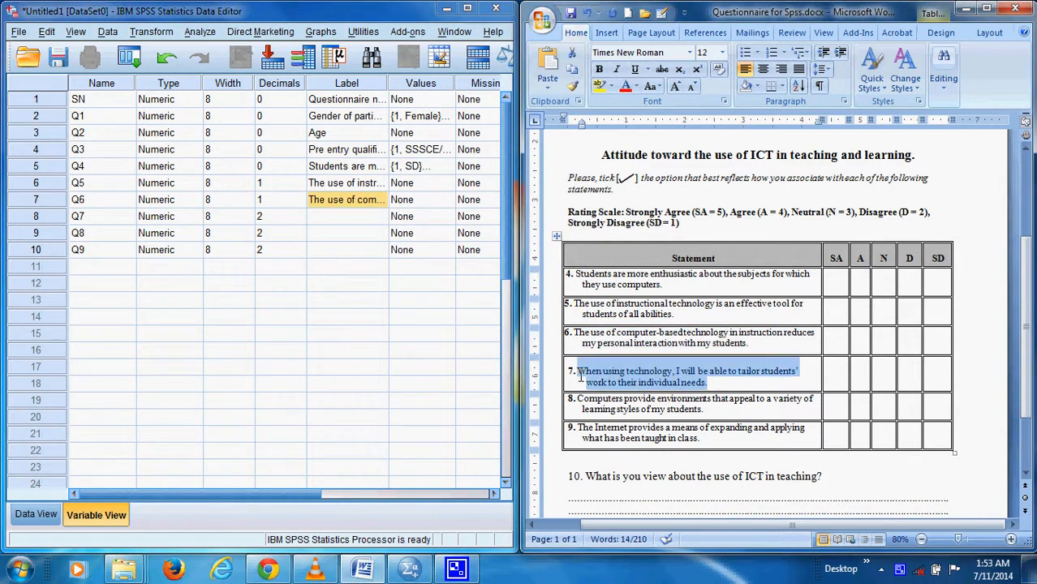
right_click(582, 375)
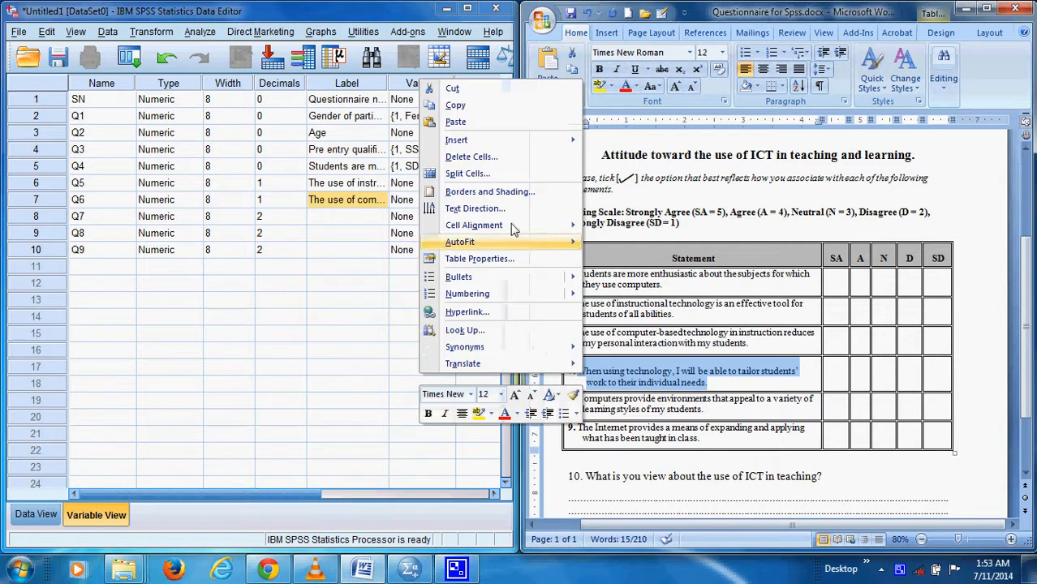
click(455, 104)
click(326, 216)
right_click(322, 217)
click(346, 244)
Copy the text of statement 8 from the Word questionnaire into Q8's label in SPSS
click(620, 394)
drag(704, 410, 596, 398)
right_click(596, 398)
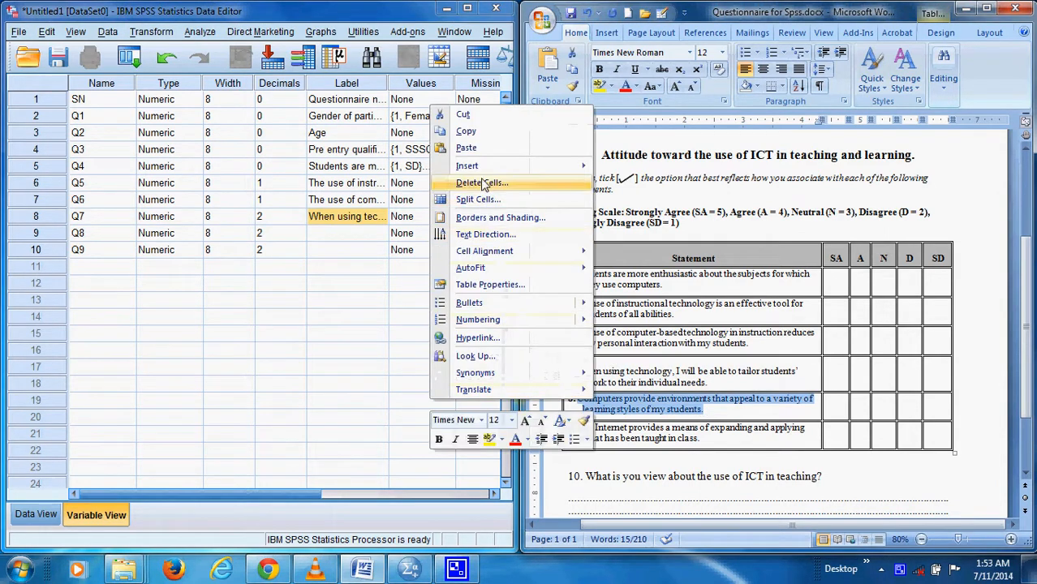
click(466, 131)
click(347, 233)
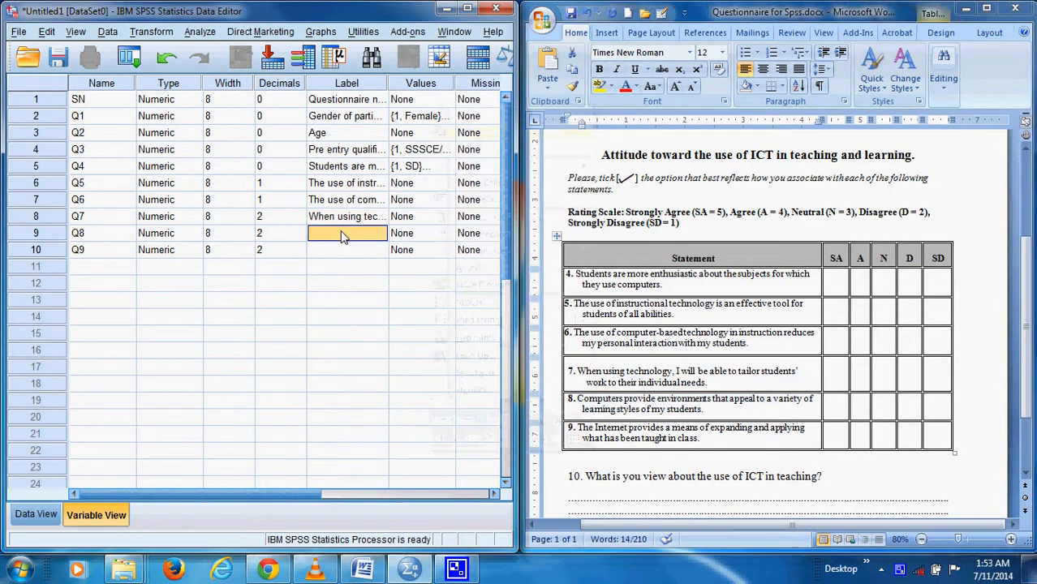
right_click(342, 234)
click(364, 261)
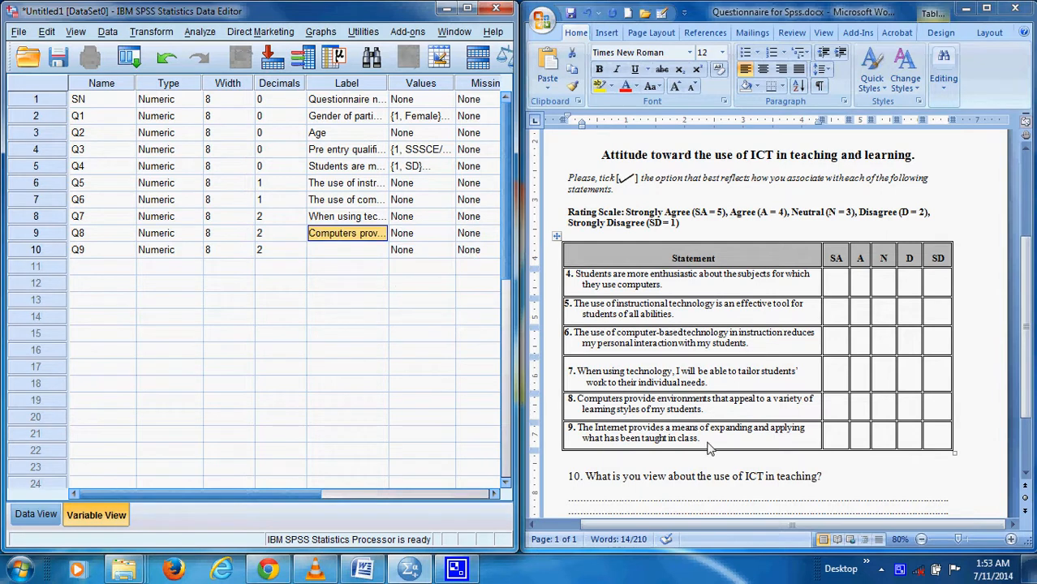
Copy the text of statement 9 from the Word questionnaire into Q9's label in SPSS
click(701, 439)
drag(700, 439, 589, 436)
right_click(589, 436)
click(469, 163)
click(361, 254)
right_click(361, 253)
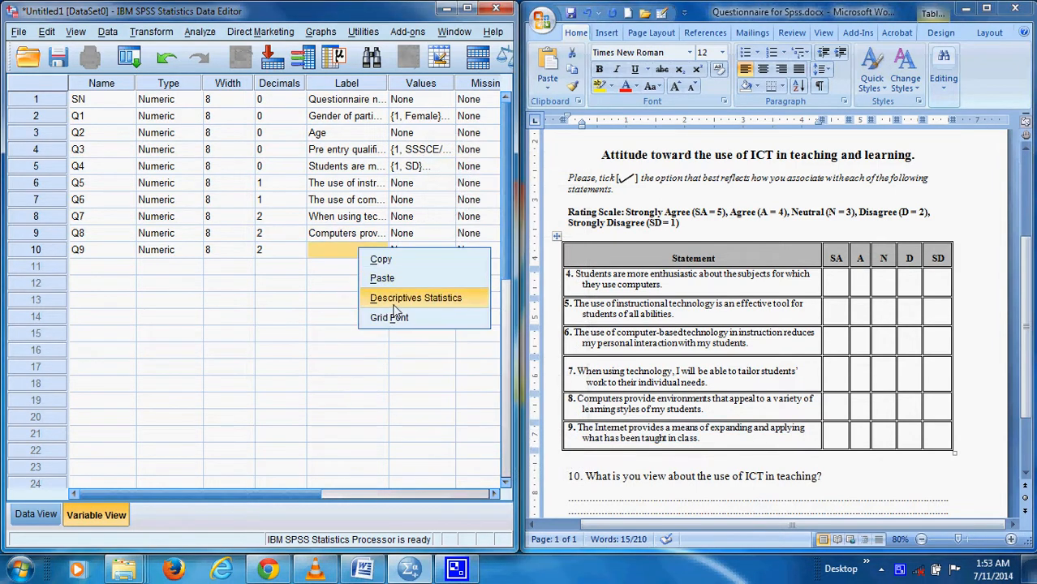
click(393, 277)
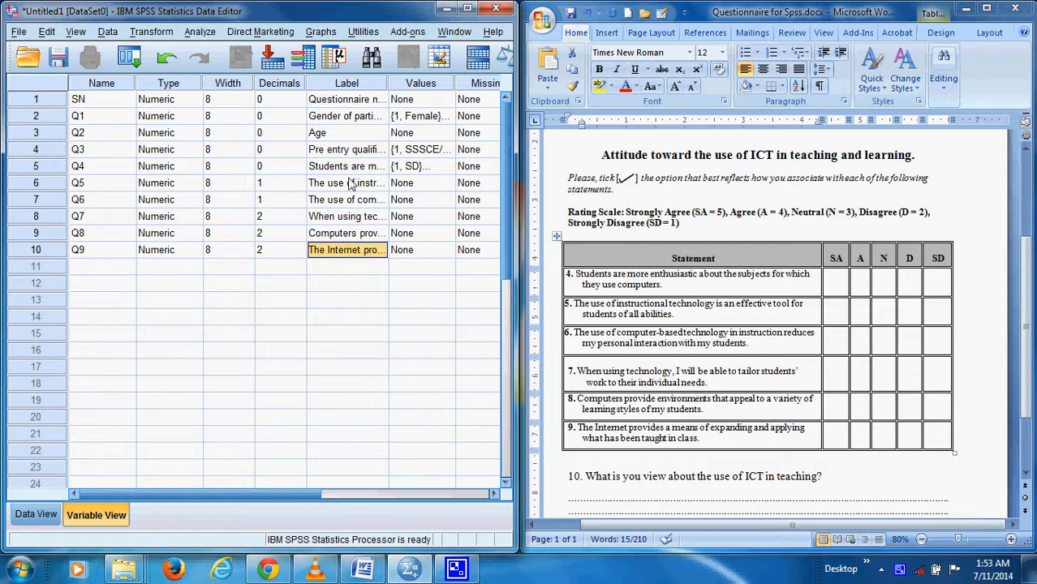
Copy Q4's rating-scale value labels to the values of Q5 through Q9
click(432, 170)
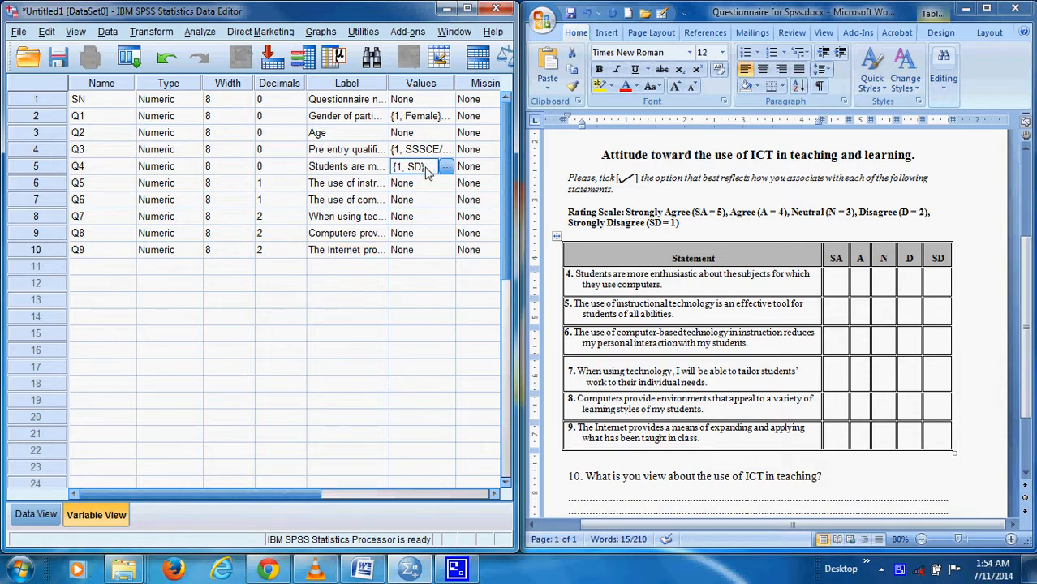
right_click(428, 172)
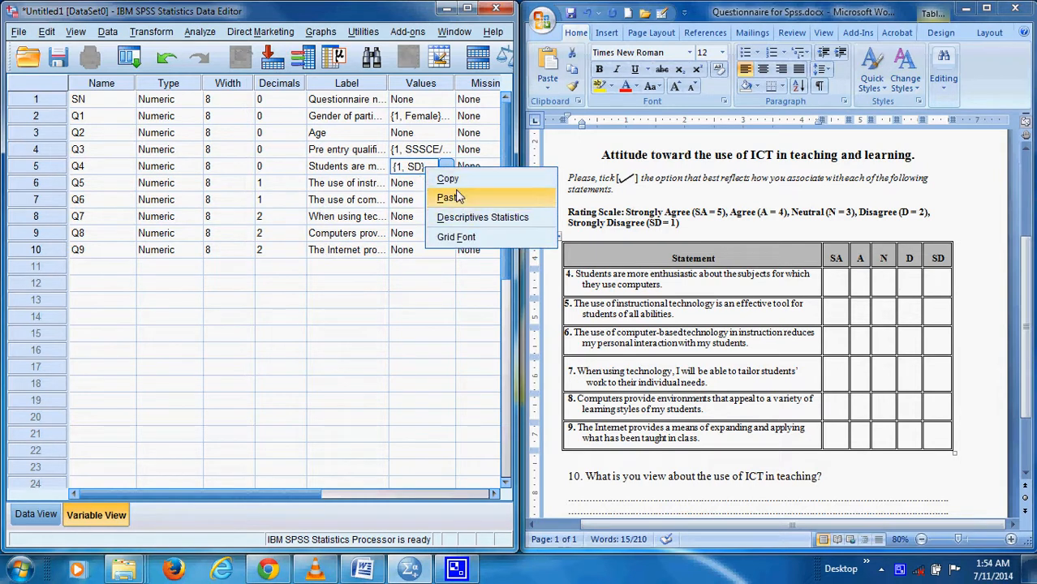
click(448, 178)
drag(421, 184, 420, 248)
right_click(420, 250)
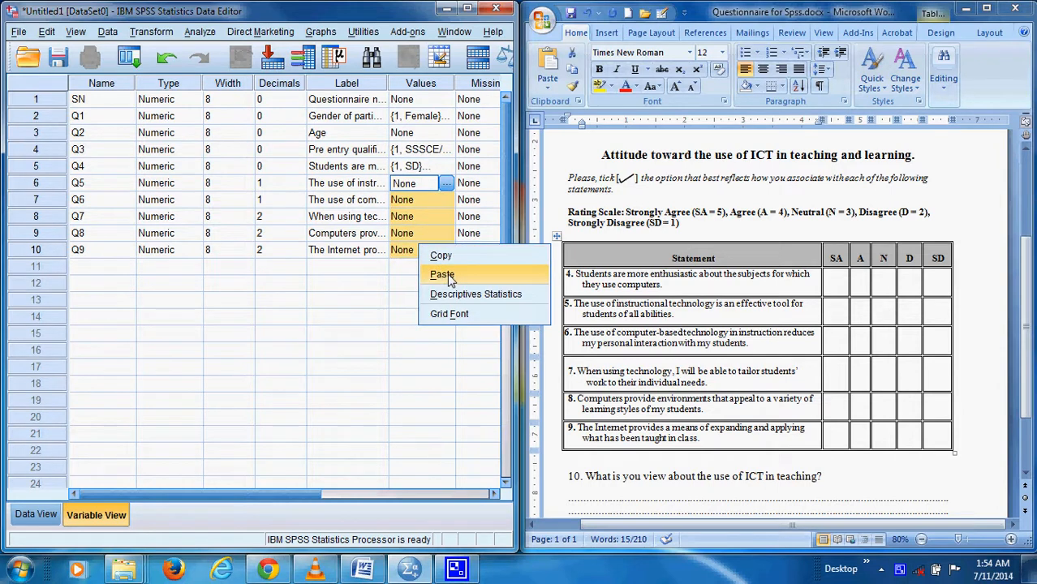
click(442, 274)
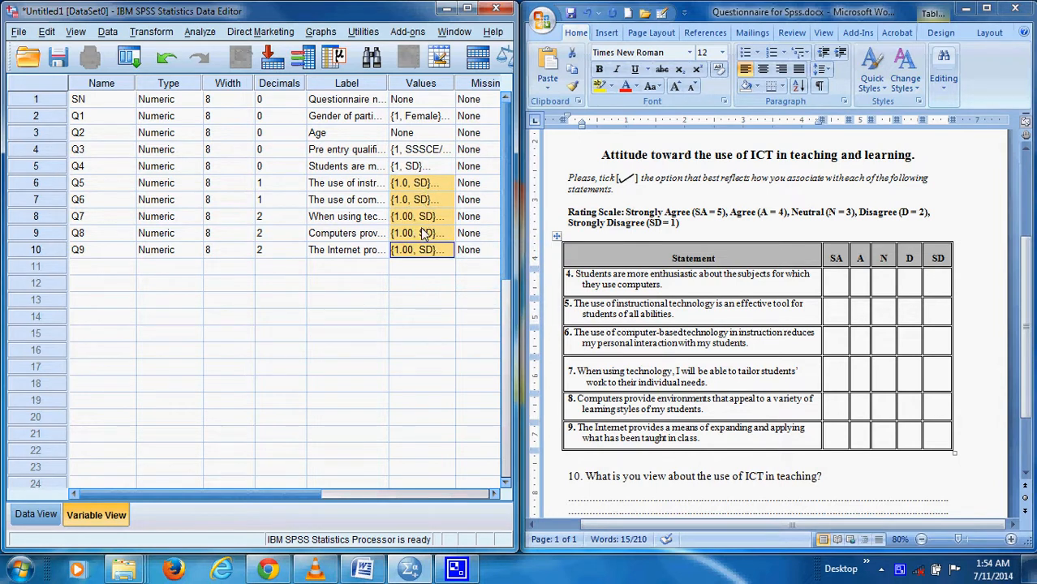
Add a variable named Q10 in the row below Q9, keeping its width at 8
click(99, 271)
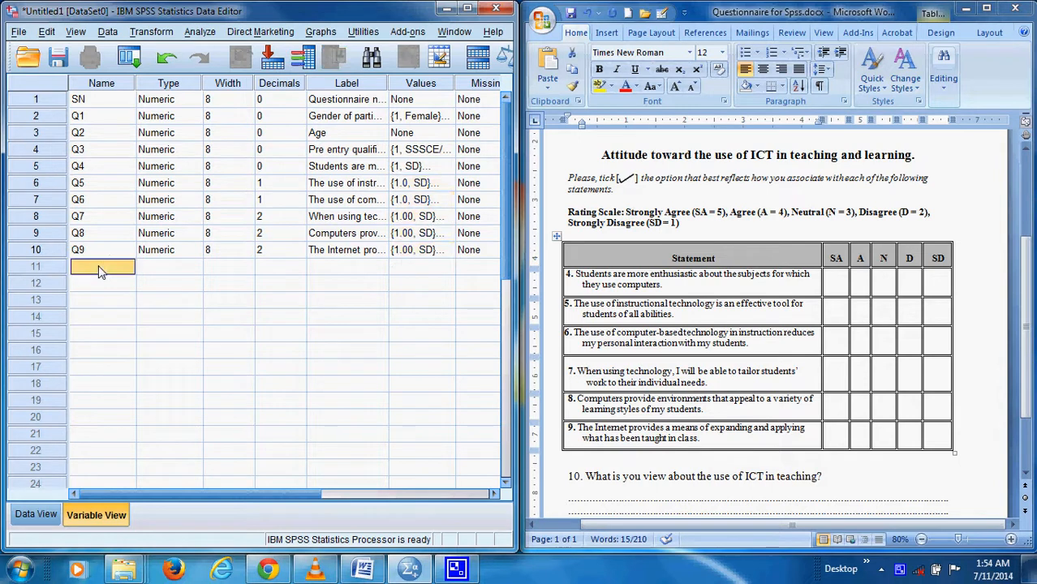
text(Q10)
click(222, 272)
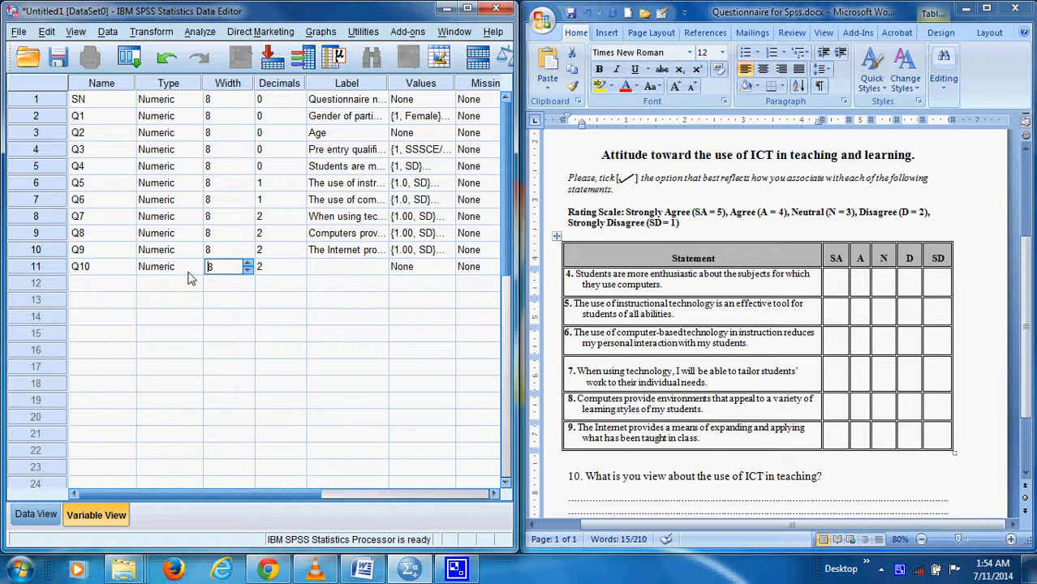
click(247, 263)
Set Q10's variable type to String with 100 characters for the open-ended answer
click(167, 273)
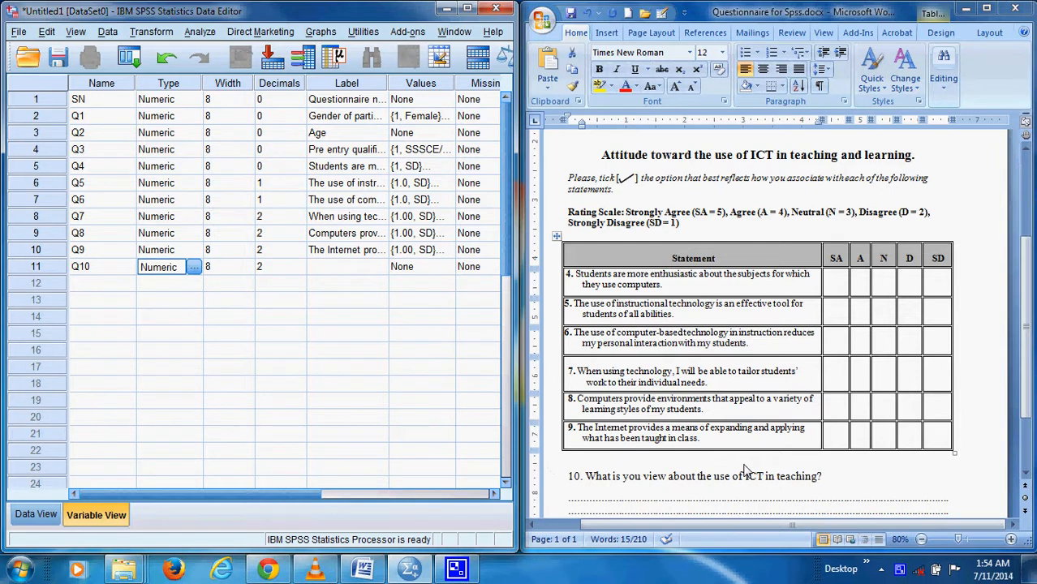
triple_click(718, 433)
scroll(718, 433, down, 2)
scroll(717, 433, up, 1)
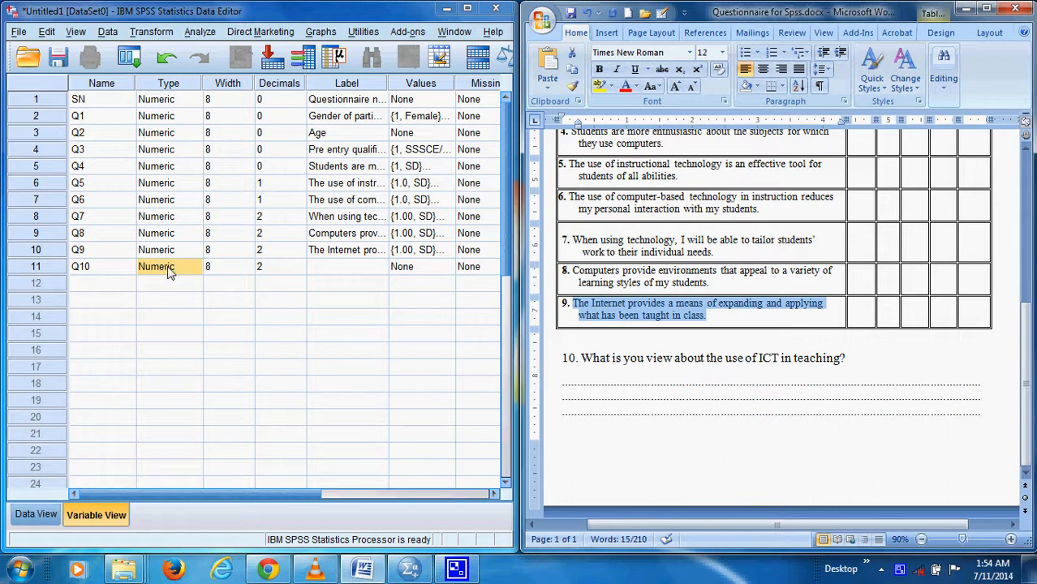
click(196, 266)
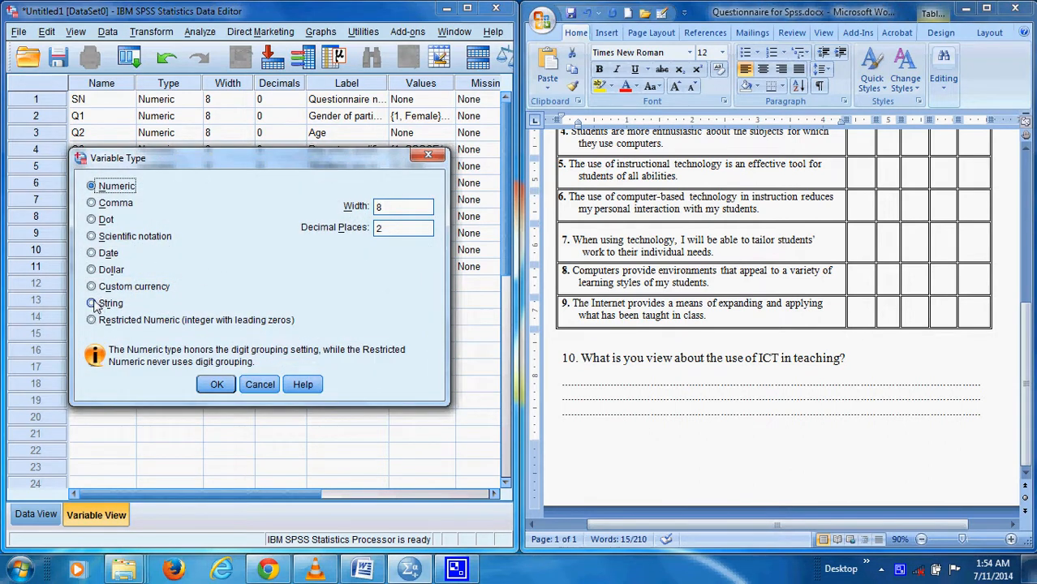
click(92, 303)
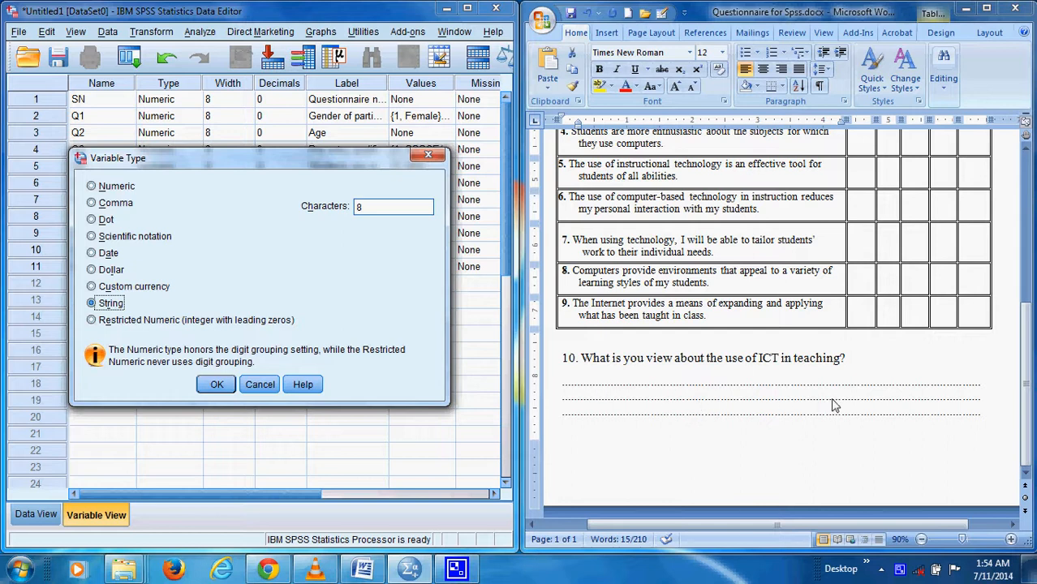
drag(369, 210, 316, 211)
click(217, 386)
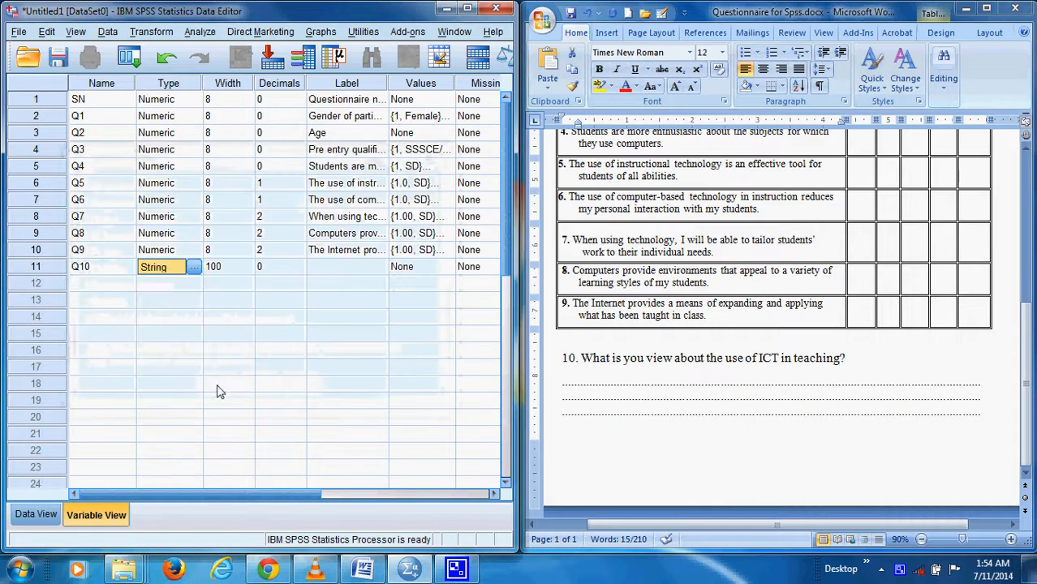
Copy the text of question 10 from the Word questionnaire into Q10's label in SPSS
click(336, 271)
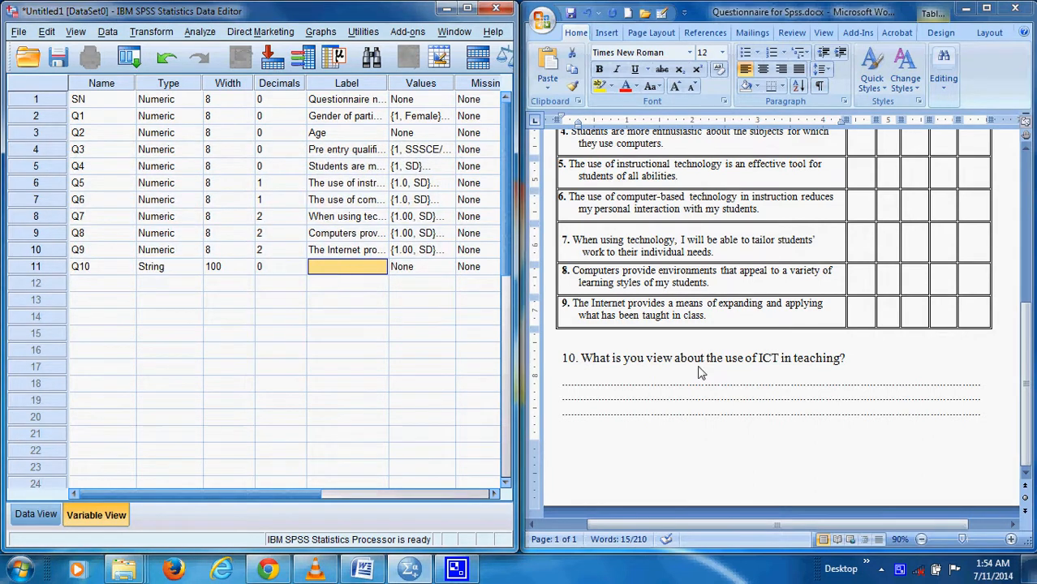
click(845, 358)
drag(844, 358, 604, 360)
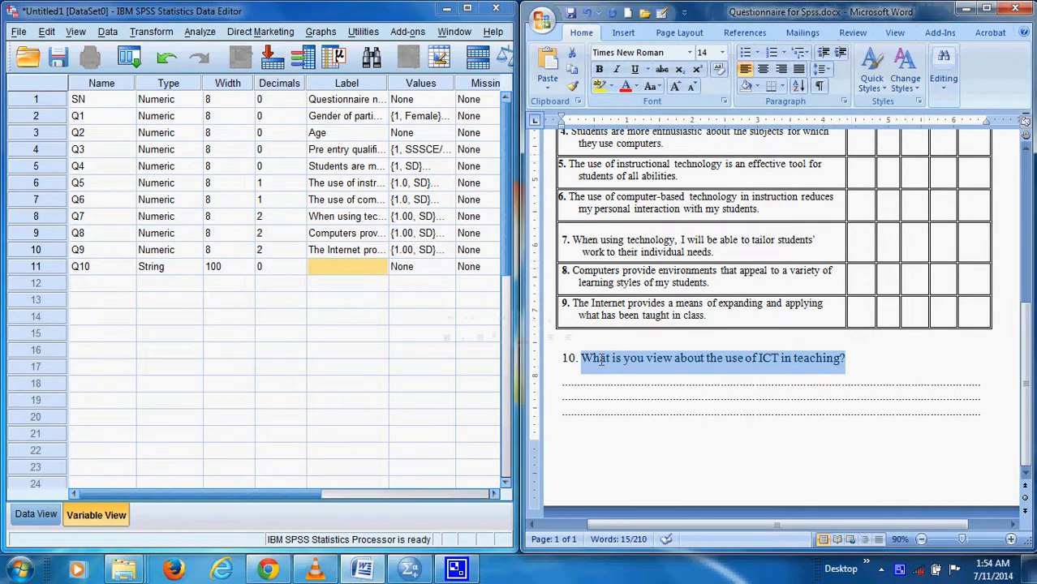
right_click(602, 362)
click(471, 176)
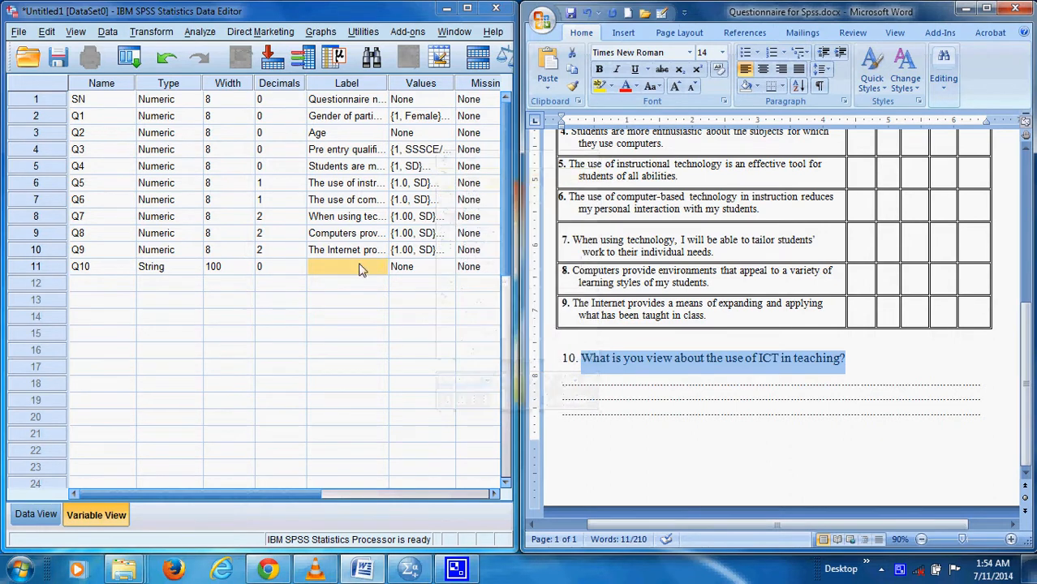
click(351, 267)
right_click(351, 267)
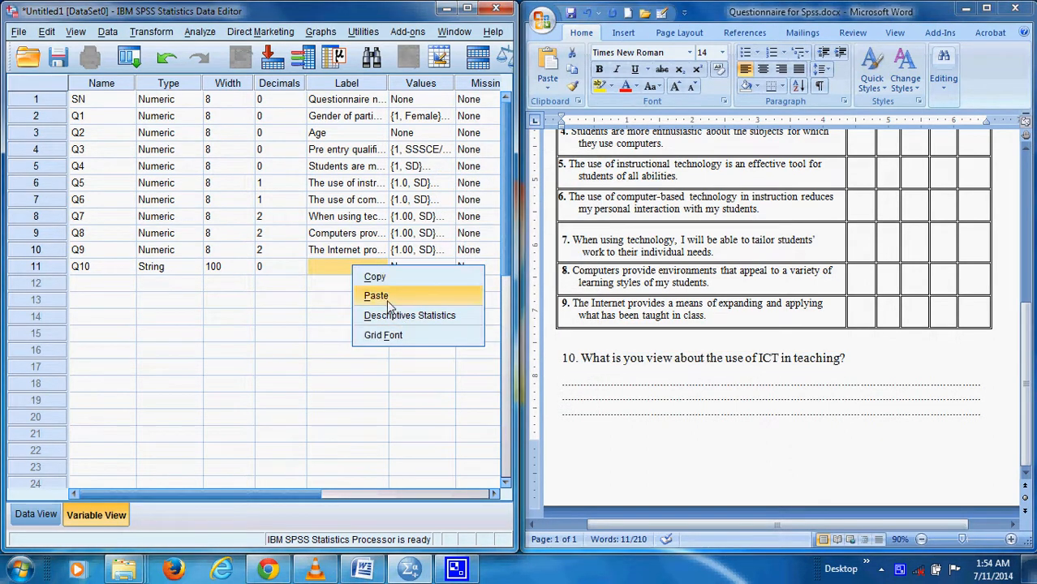
click(378, 296)
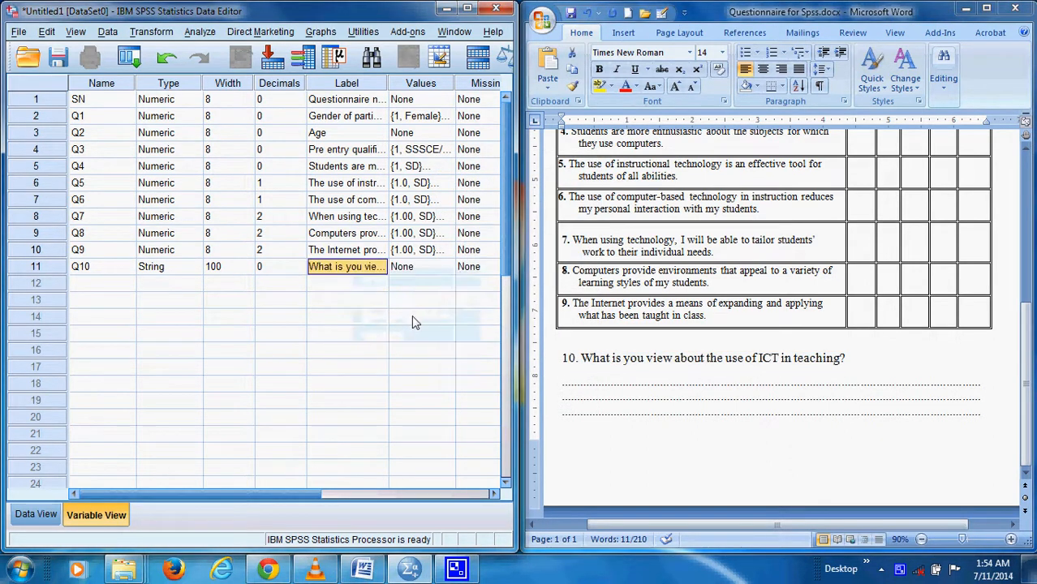
Review the variable labels in SPSS and compare them with the items in the Word questionnaire
click(343, 222)
click(346, 153)
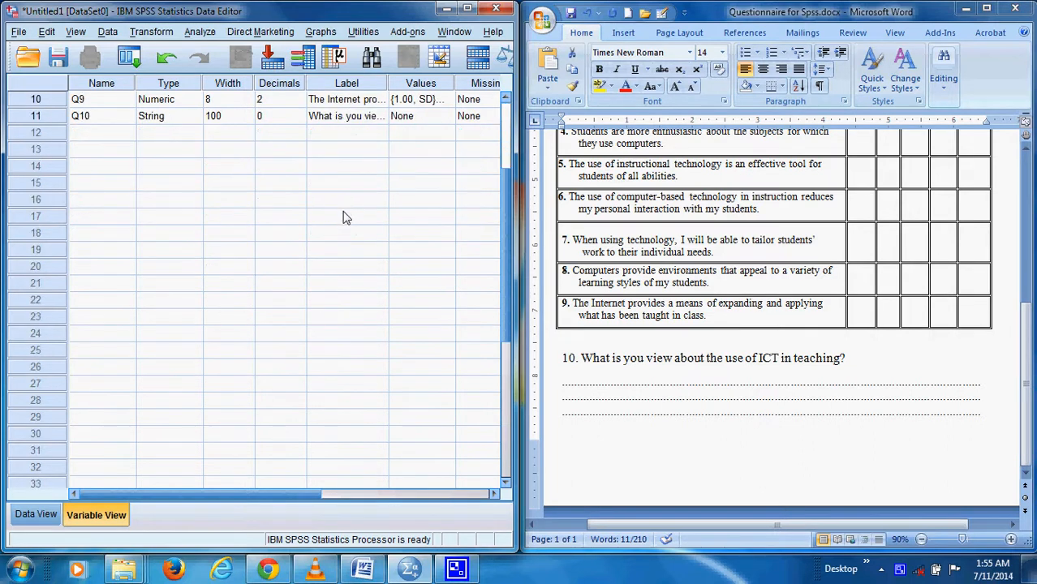
click(344, 185)
click(347, 217)
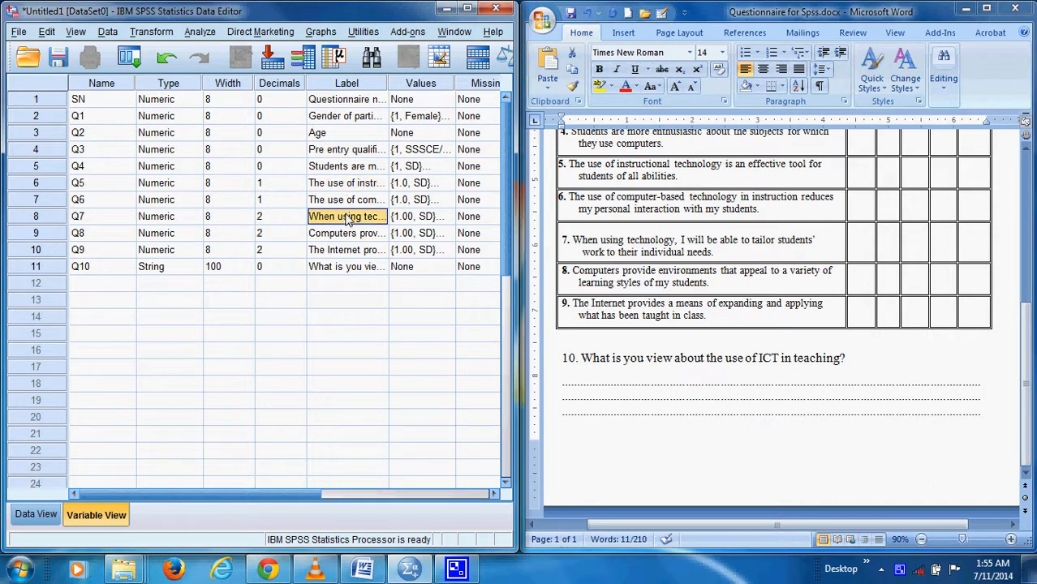
click(349, 236)
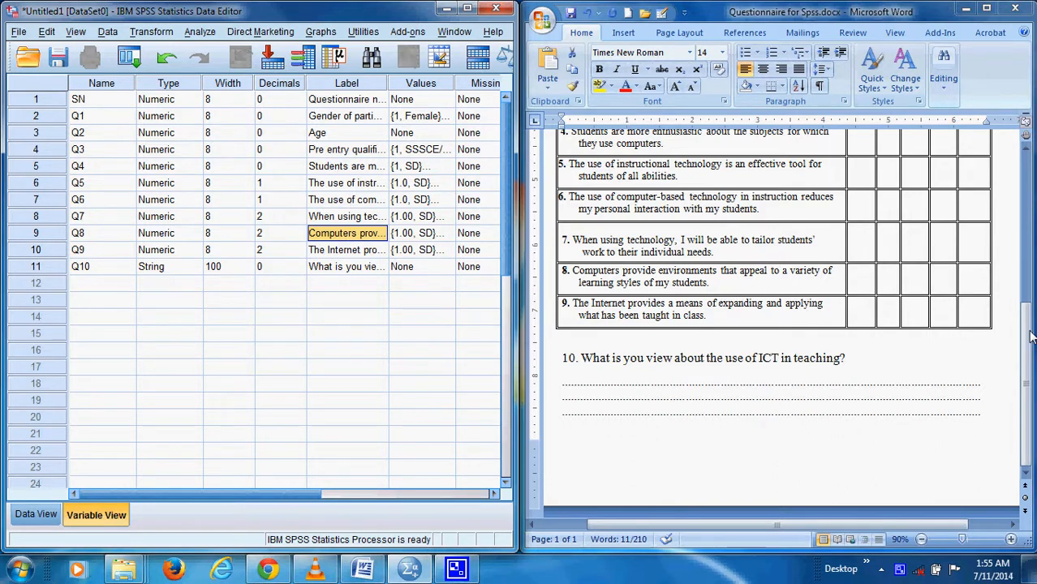
scroll(1014, 260, up, 6)
scroll(1021, 227, down, 6)
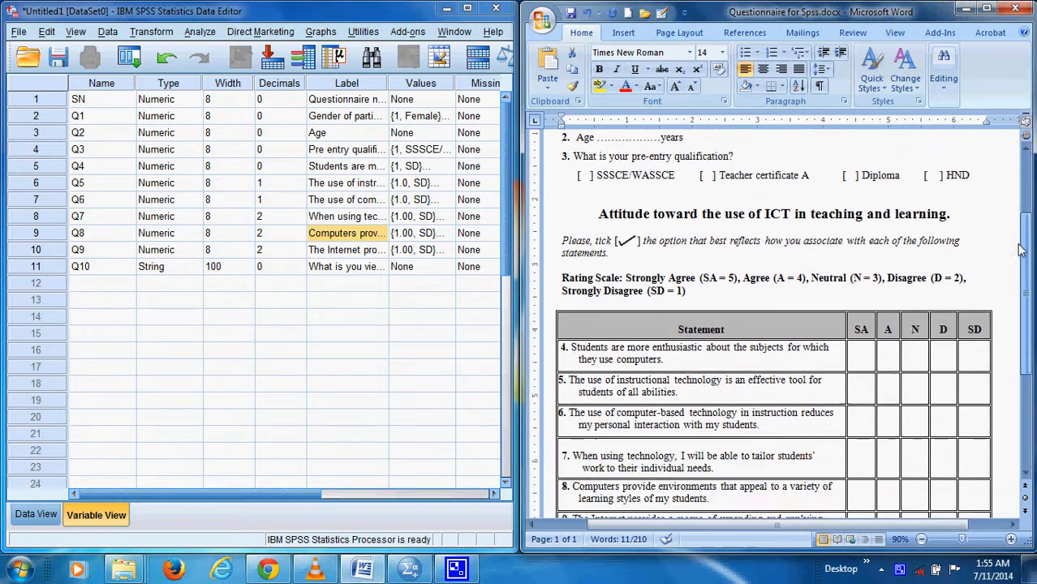
scroll(1013, 221, up, 6)
scroll(1014, 221, up, 1)
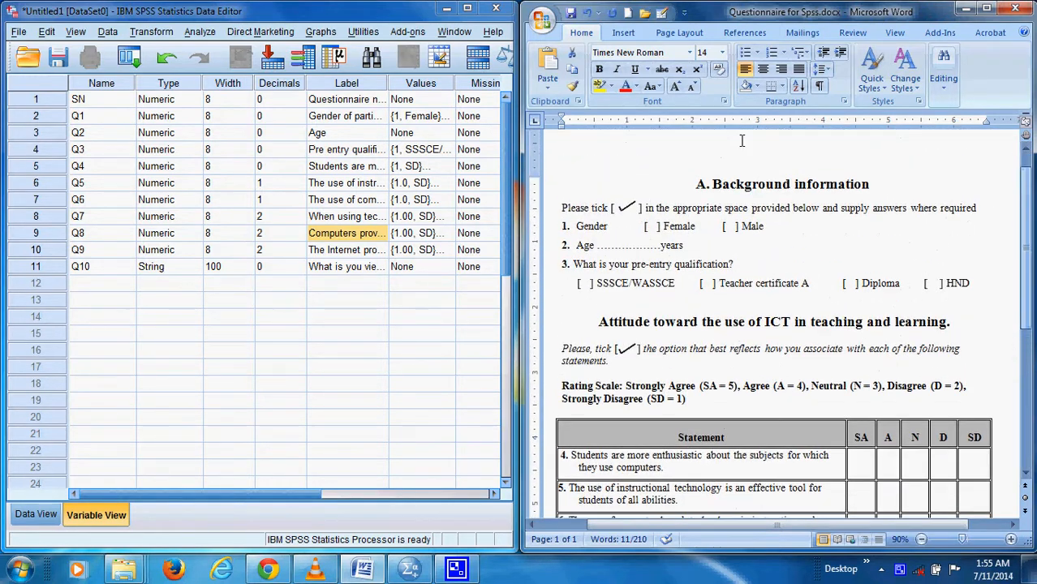
Maximize the SPSS data editor and set the measurement level of Q4, Q5 and Q6 to Ordinal
click(467, 11)
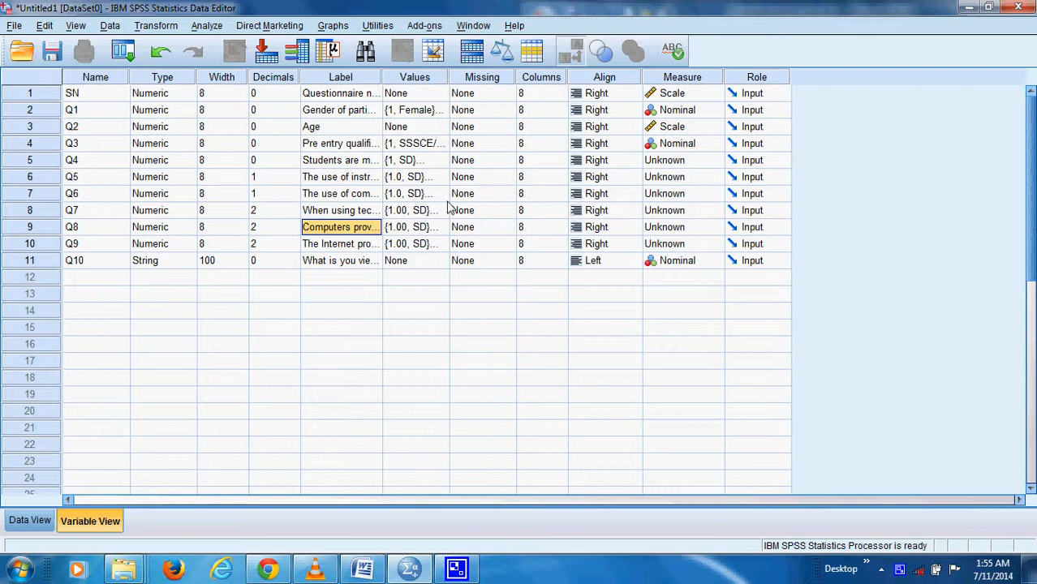
click(670, 160)
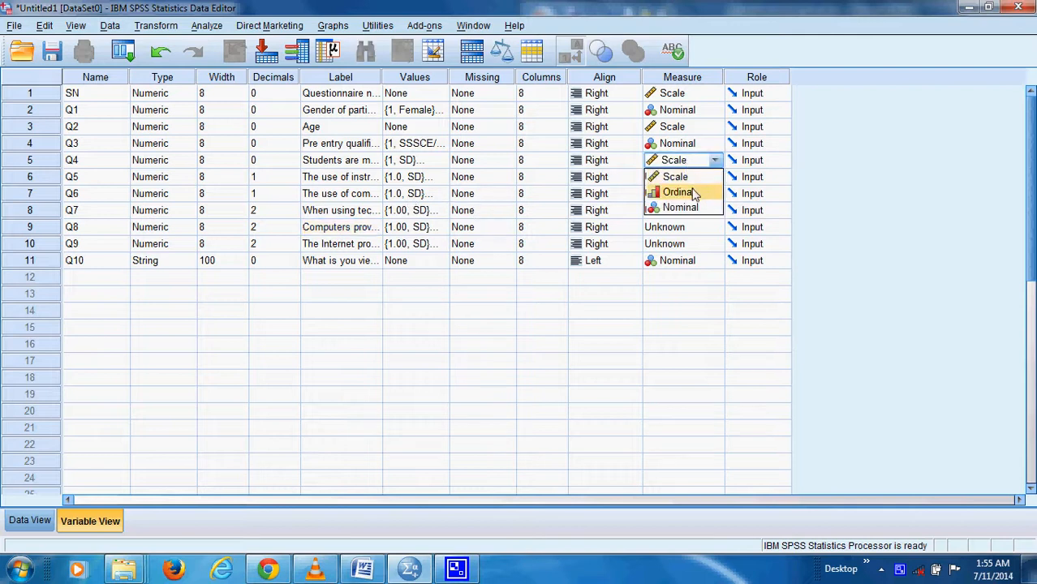
click(691, 193)
click(694, 179)
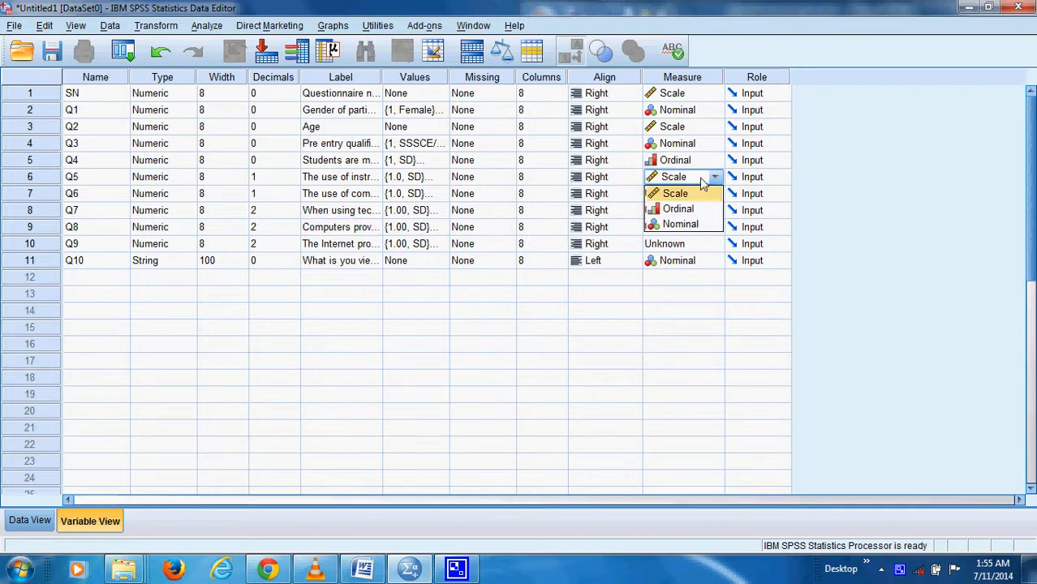
click(692, 210)
click(696, 194)
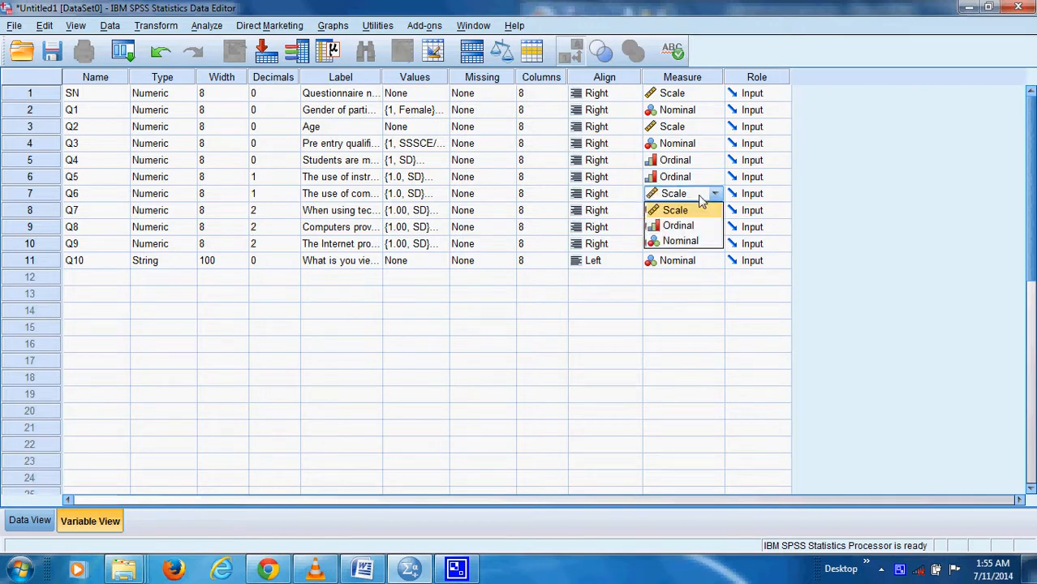
click(686, 229)
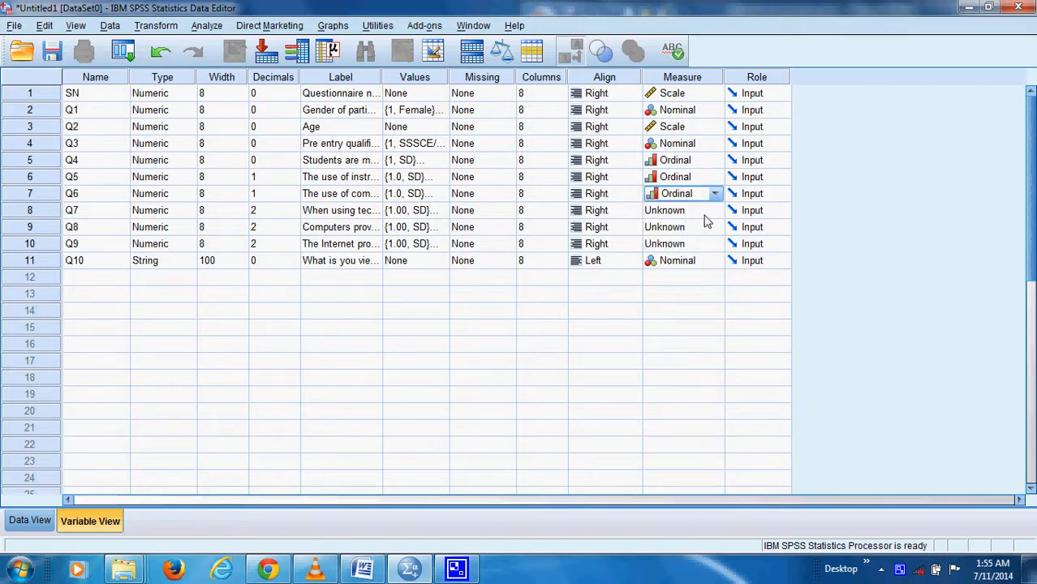
Set the measurement level of Q7, Q8 and Q9 to Ordinal and display the data entry sheet
click(706, 212)
click(686, 241)
click(686, 229)
click(682, 259)
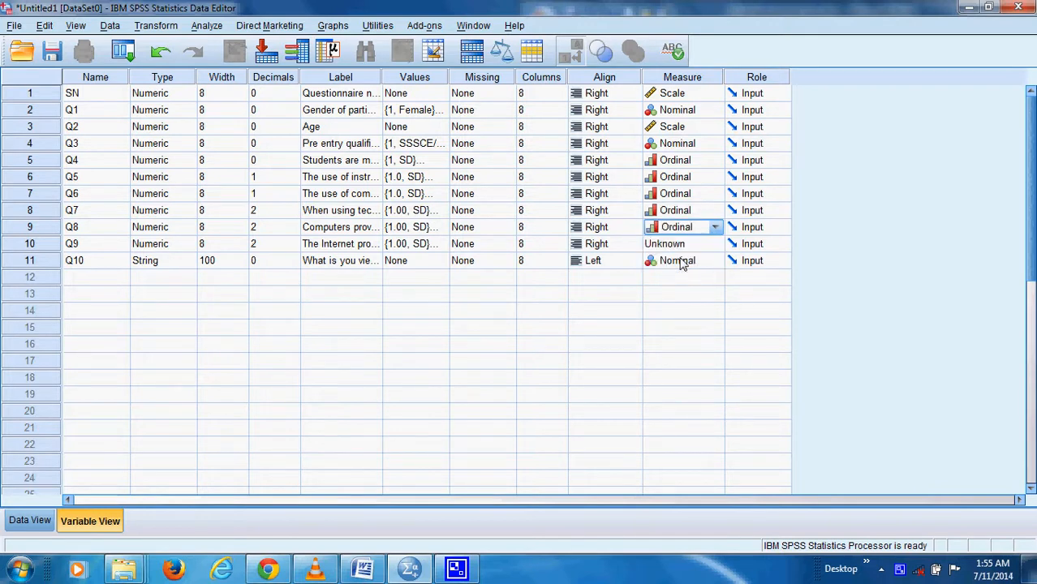
click(686, 243)
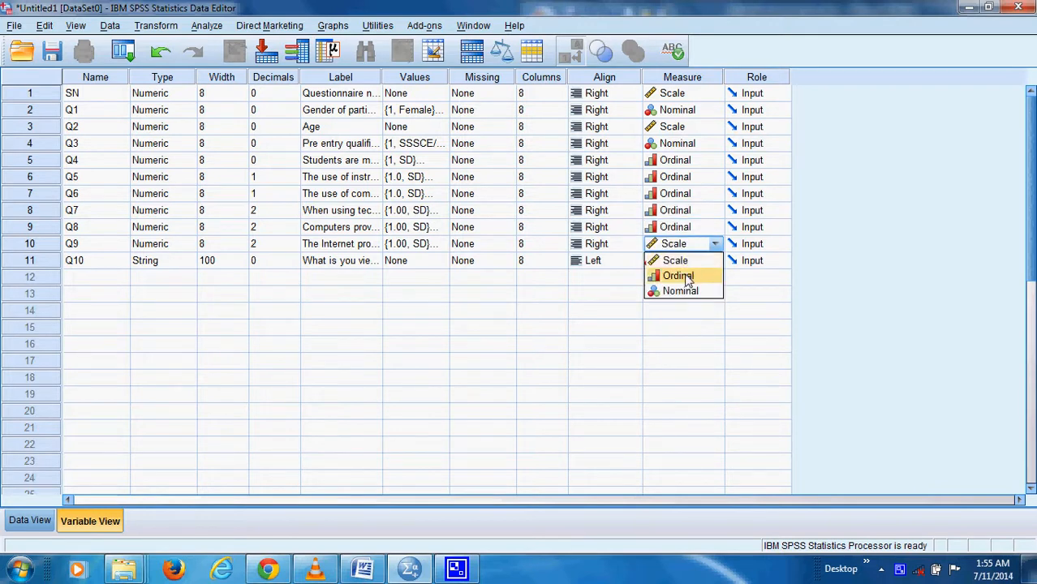
click(687, 276)
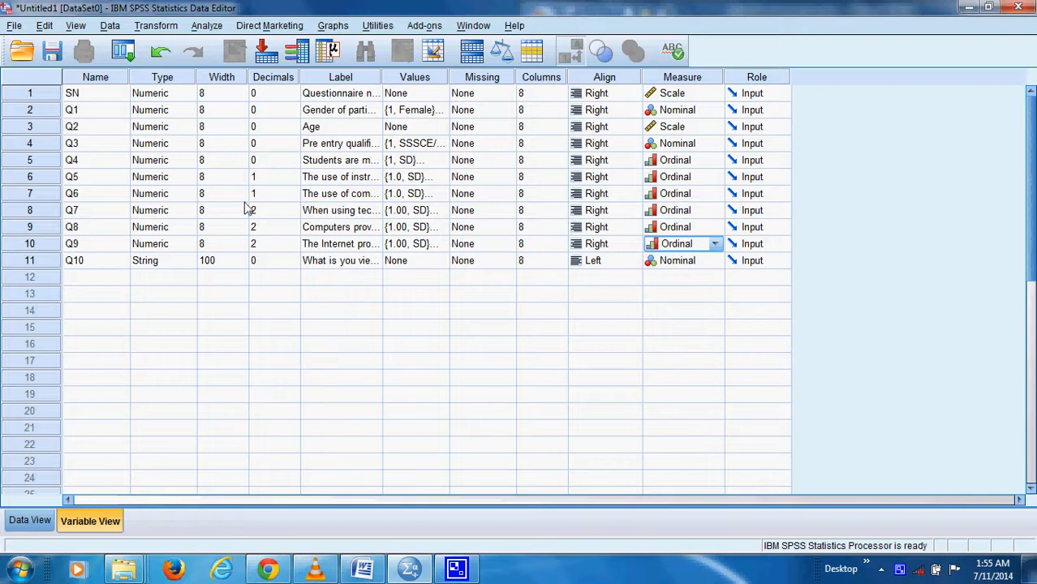
click(31, 520)
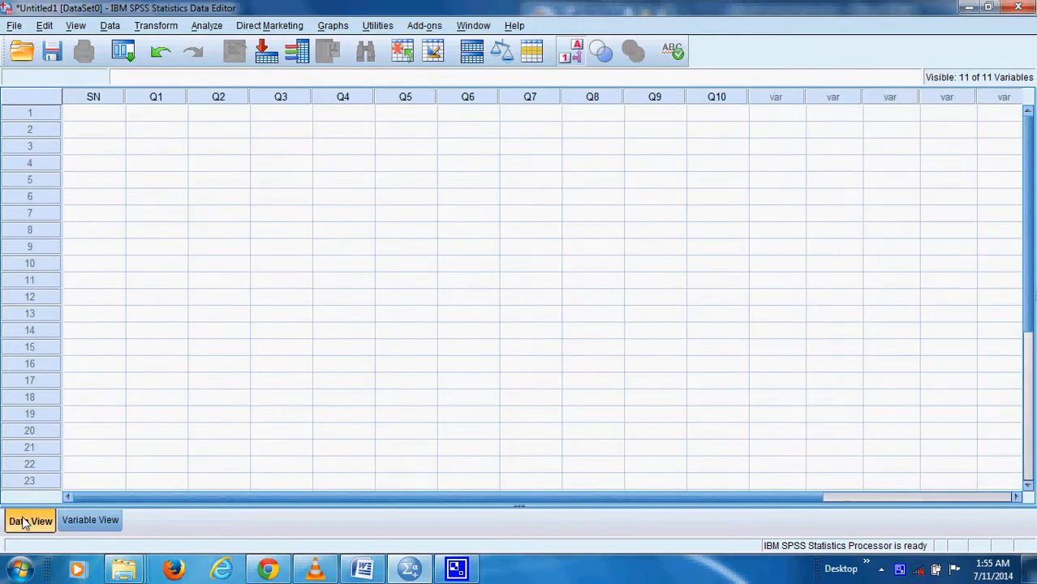